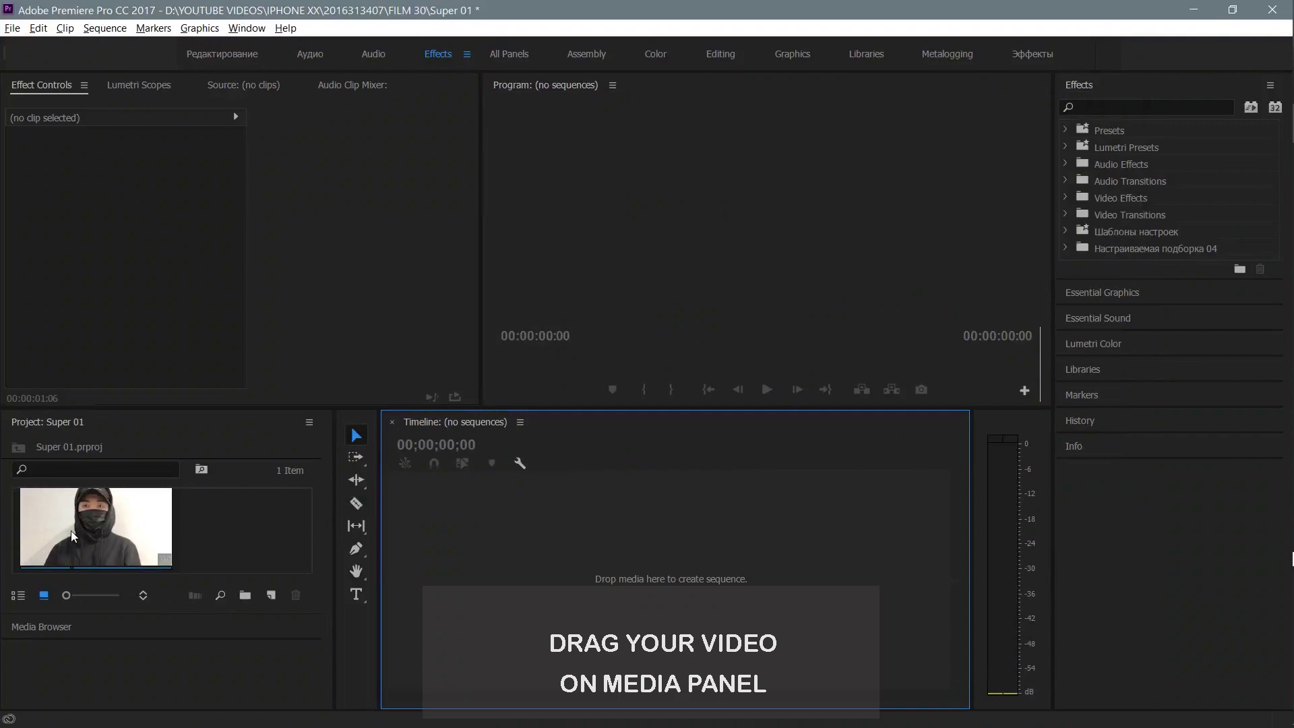
- Drag IMG_4748.MOV into the empty timeline to create an IMG_4748 sequence on V1/A1
click(71, 531)
drag(196, 524, 441, 572)
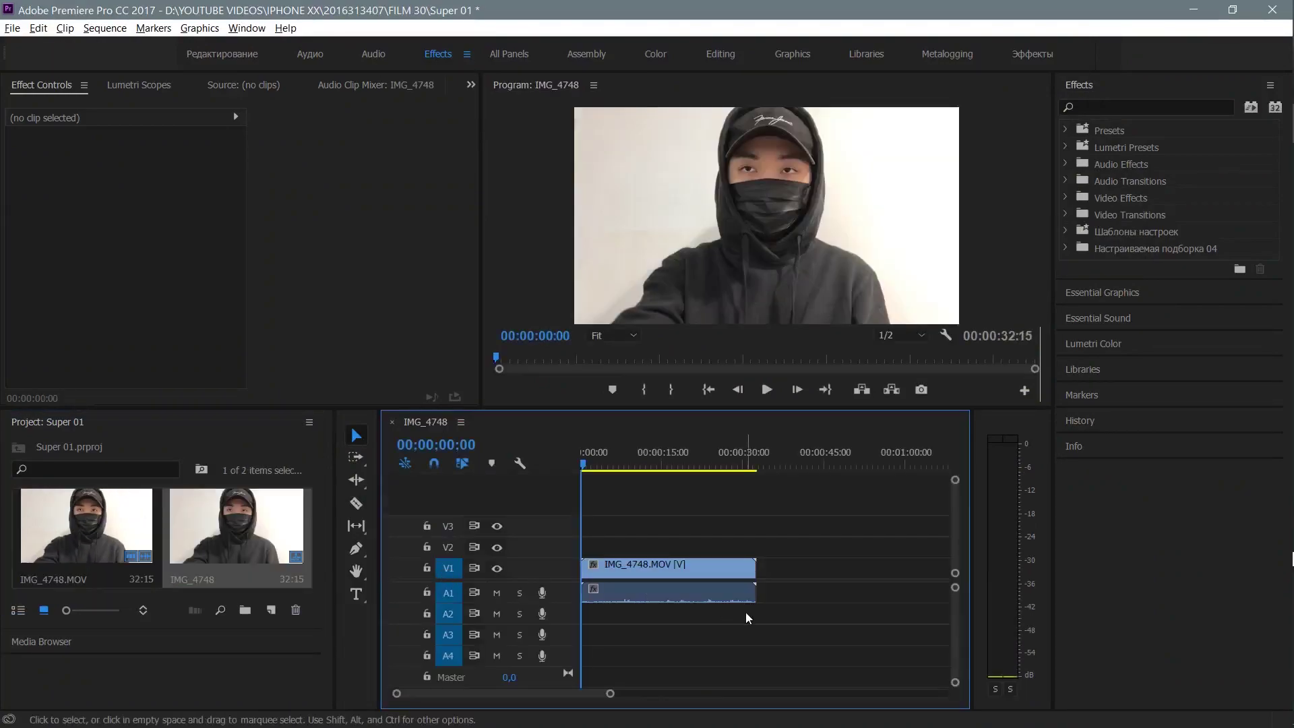
- Unlink the clip, delete its A1 audio, and move the video up to track V3
click(715, 590)
right_click(711, 575)
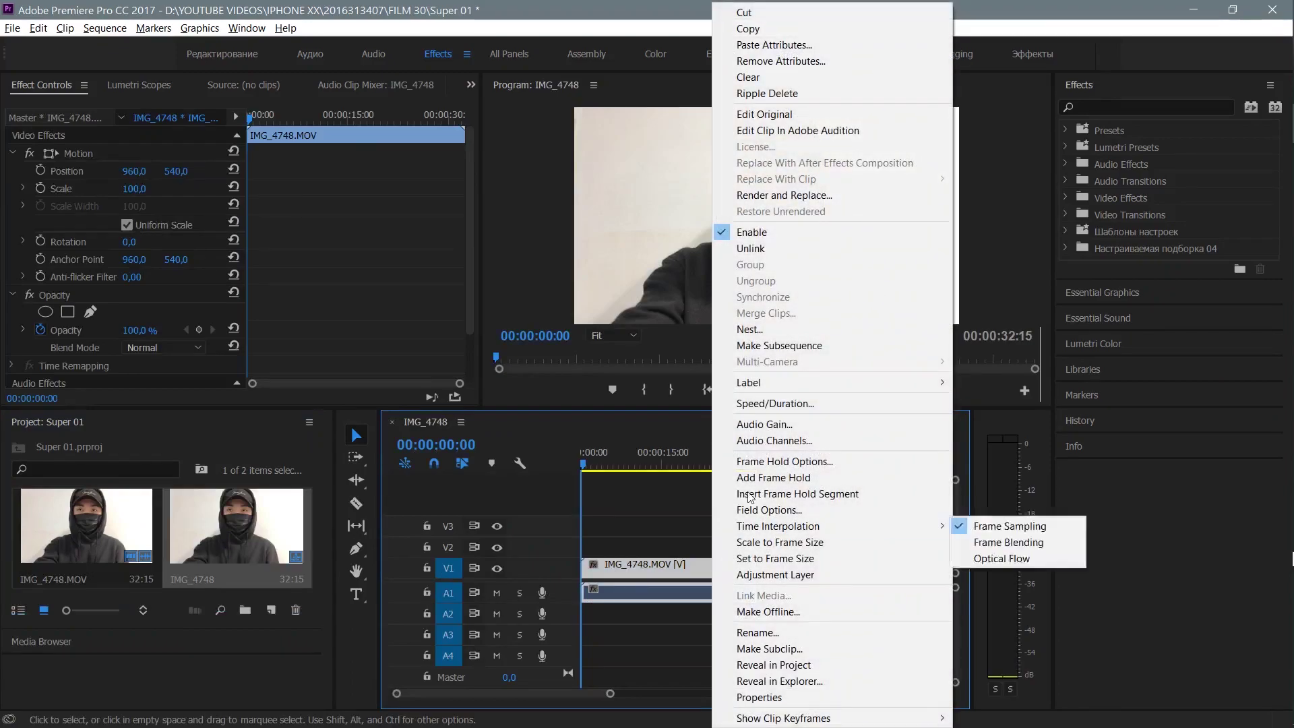
click(750, 248)
click(706, 597)
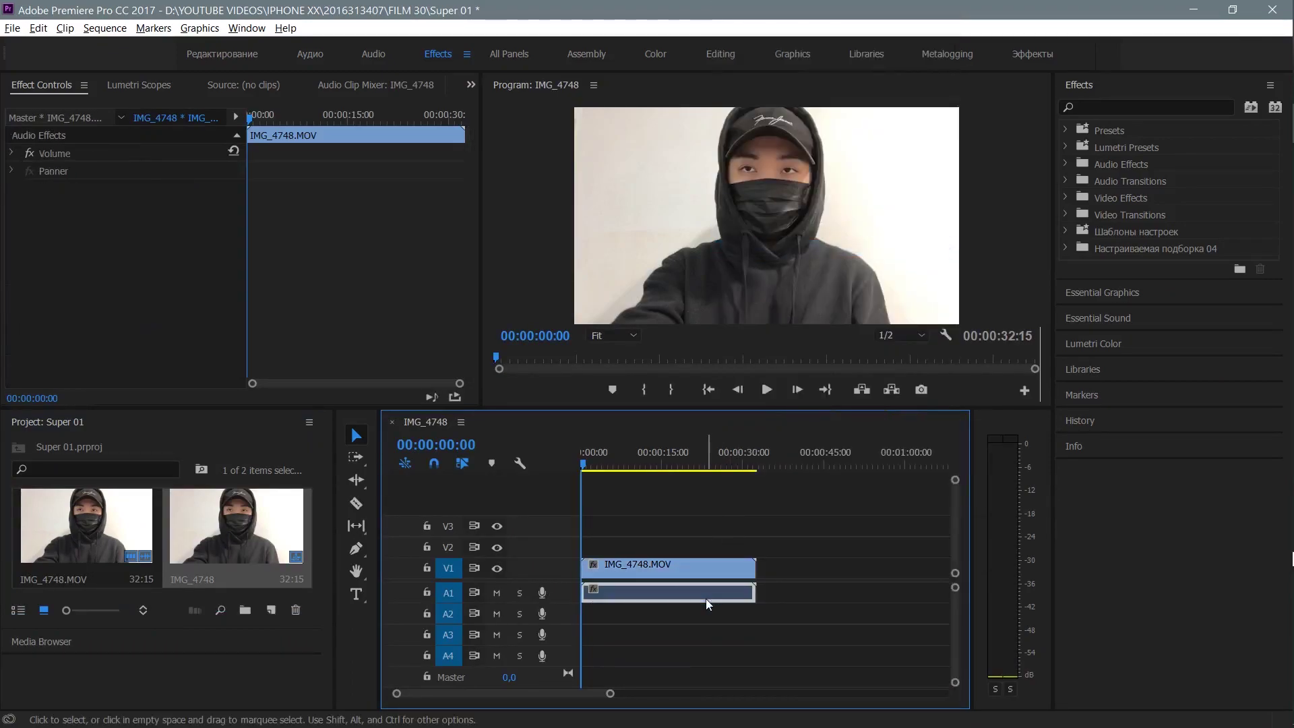
key(Delete)
drag(683, 569, 676, 531)
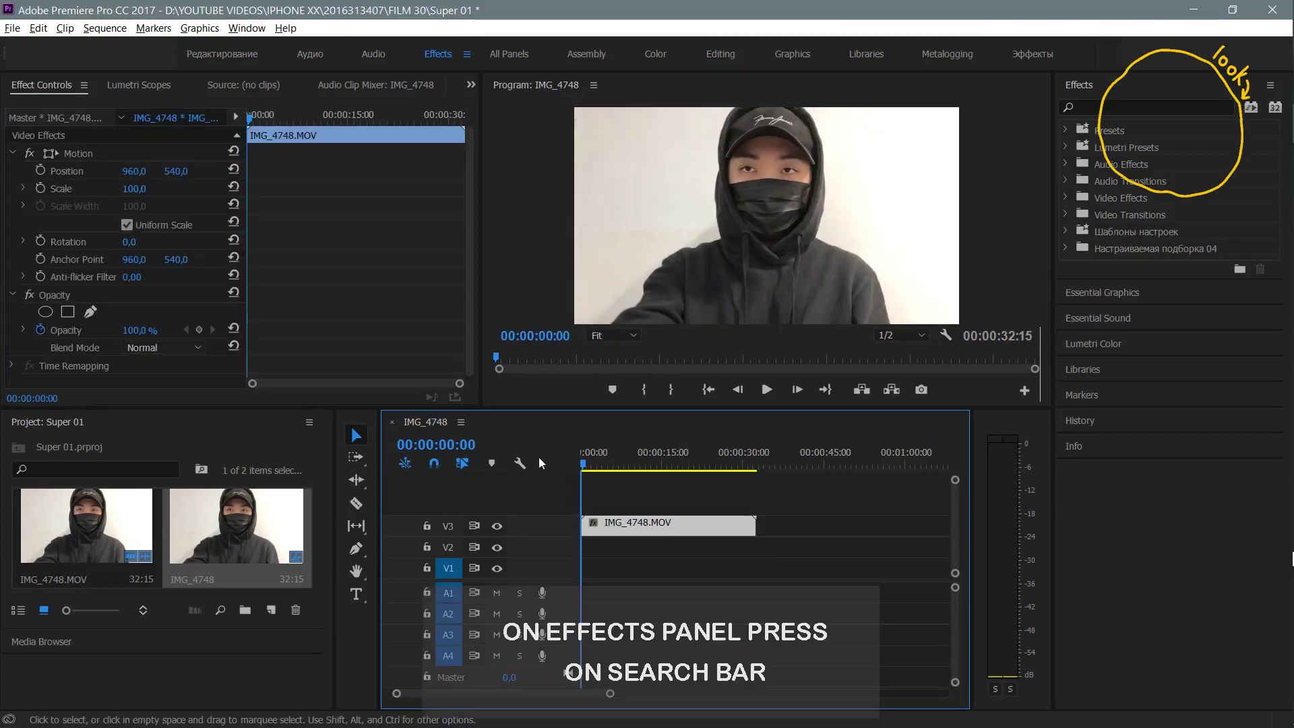
- Search the Effects for 'color bal' and drag Color Balance (RGB) onto the V3 clip
click(1091, 109)
text(c)
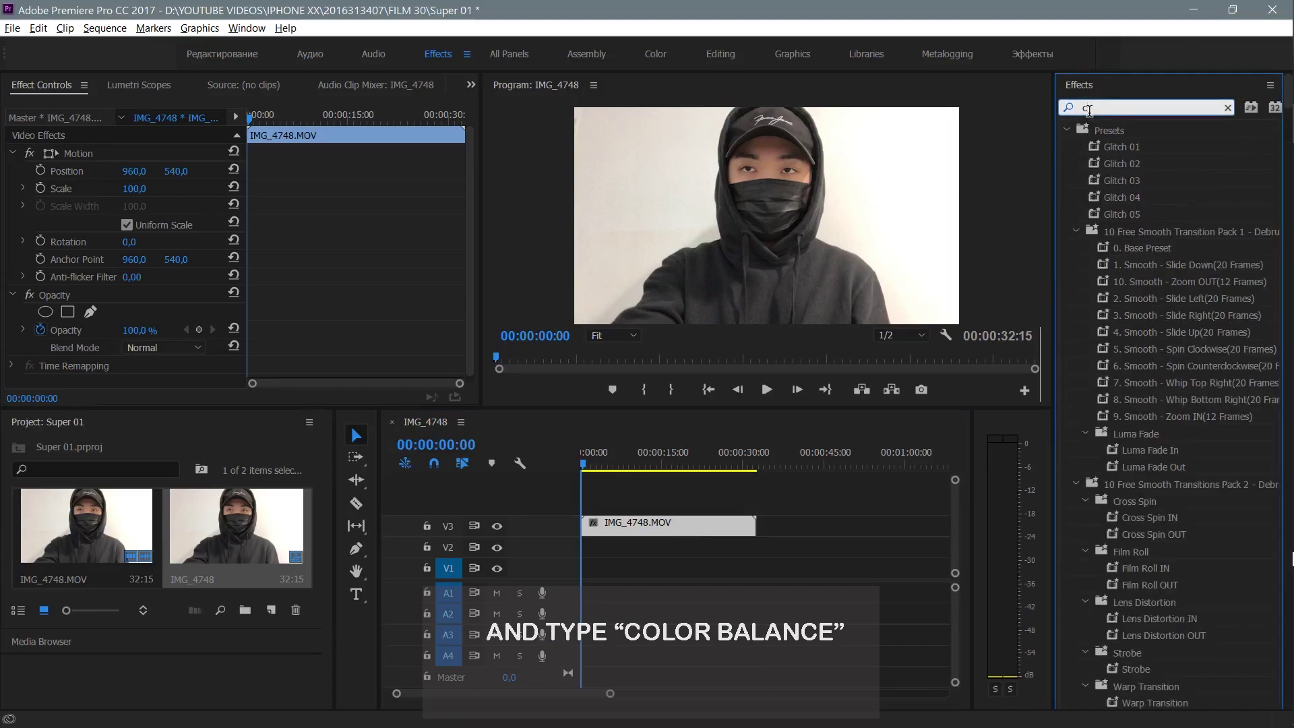
text(oloe)
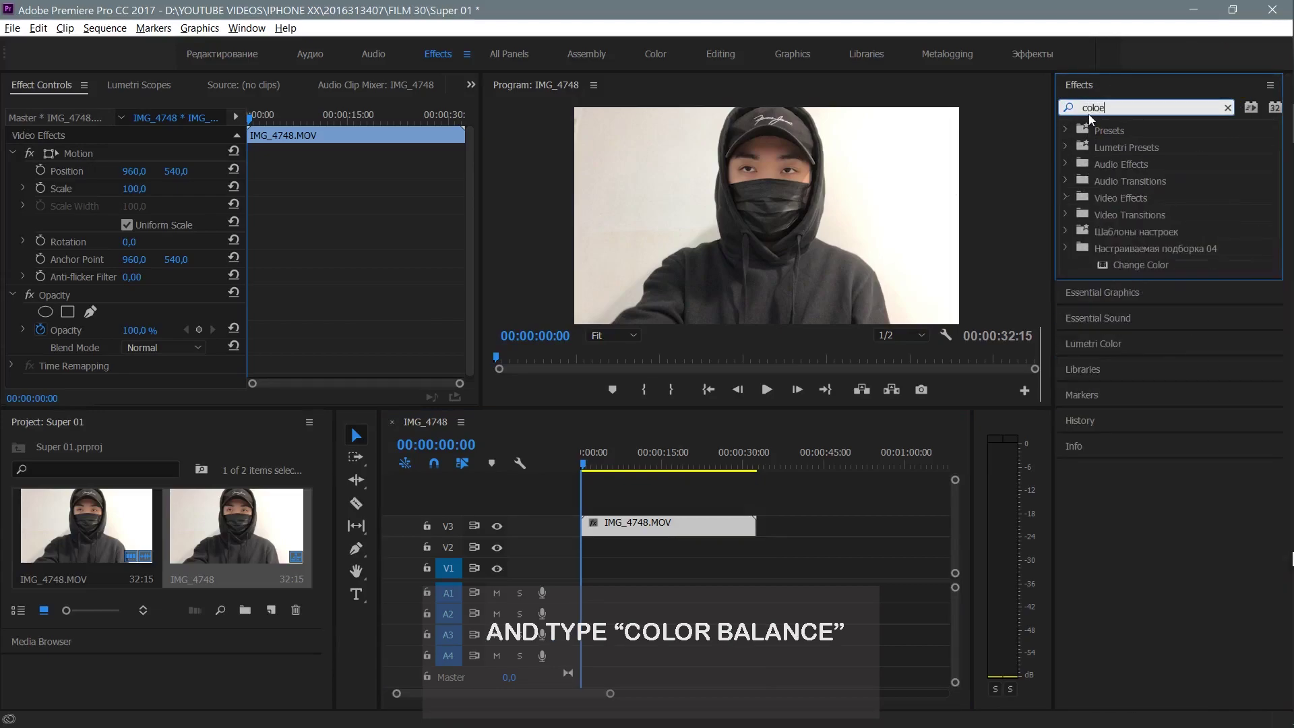
key(BackSpace)
text(r)
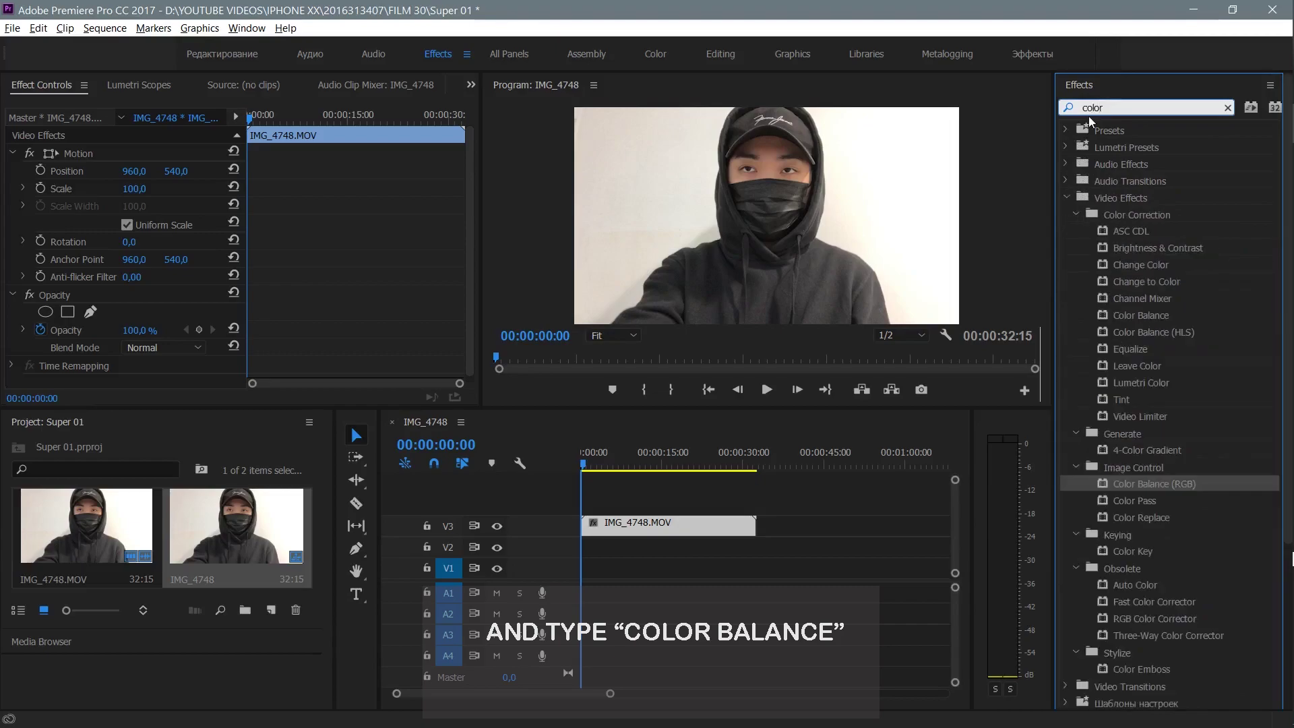
text( bal)
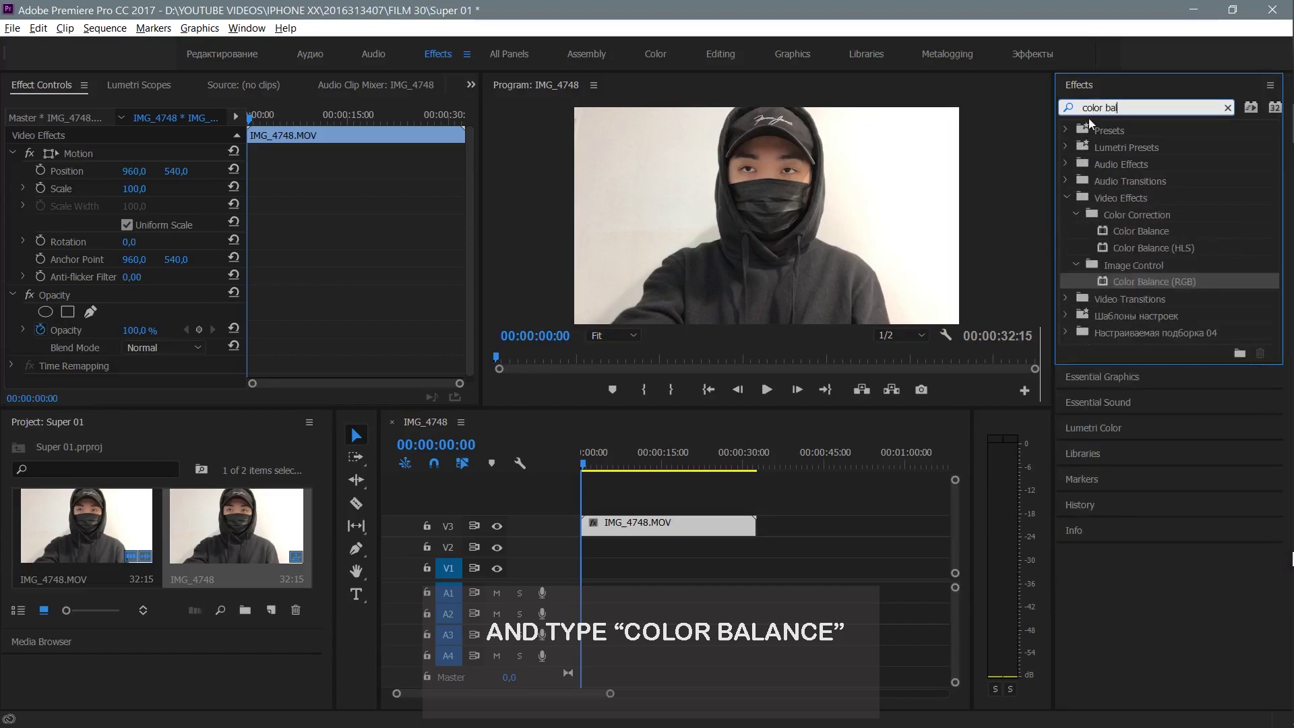
mouse_move(1166, 281)
mouse_down()
mouse_move(975, 359)
mouse_move(698, 524)
mouse_up()
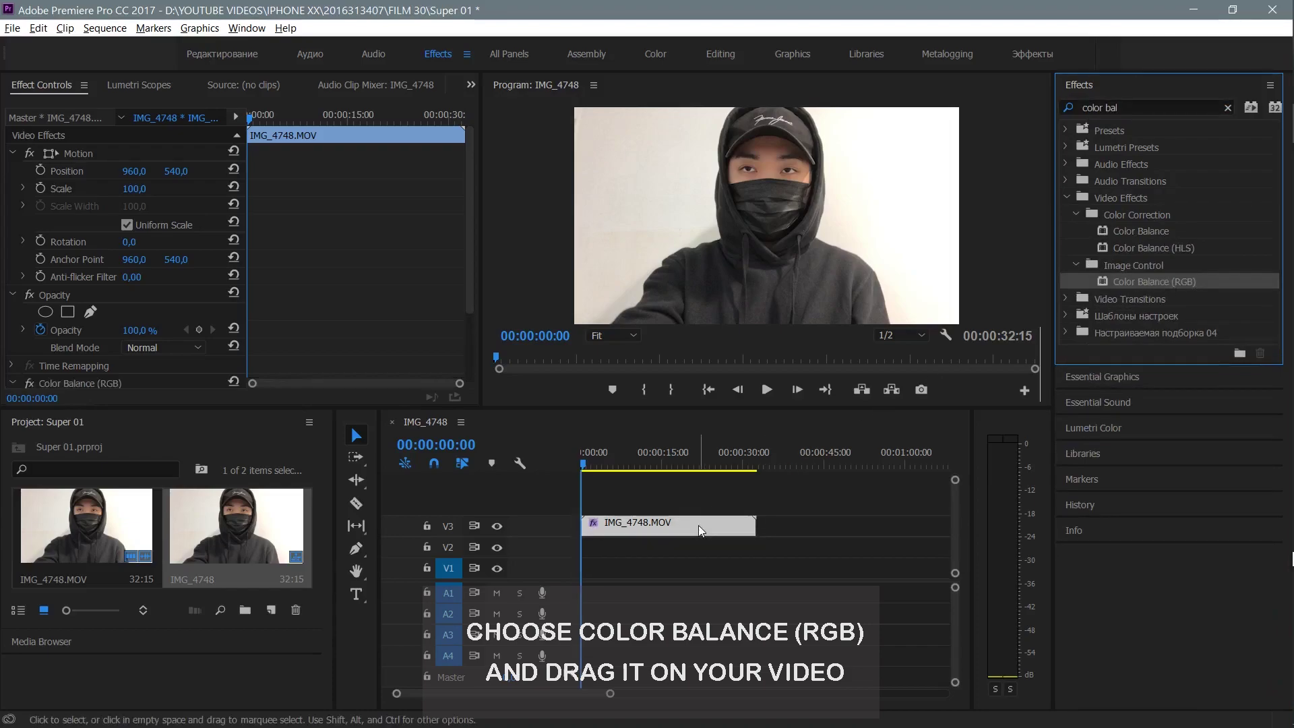
- Set the V3 clip's blend mode to Linear Dodge (Add)
drag(471, 205, 466, 301)
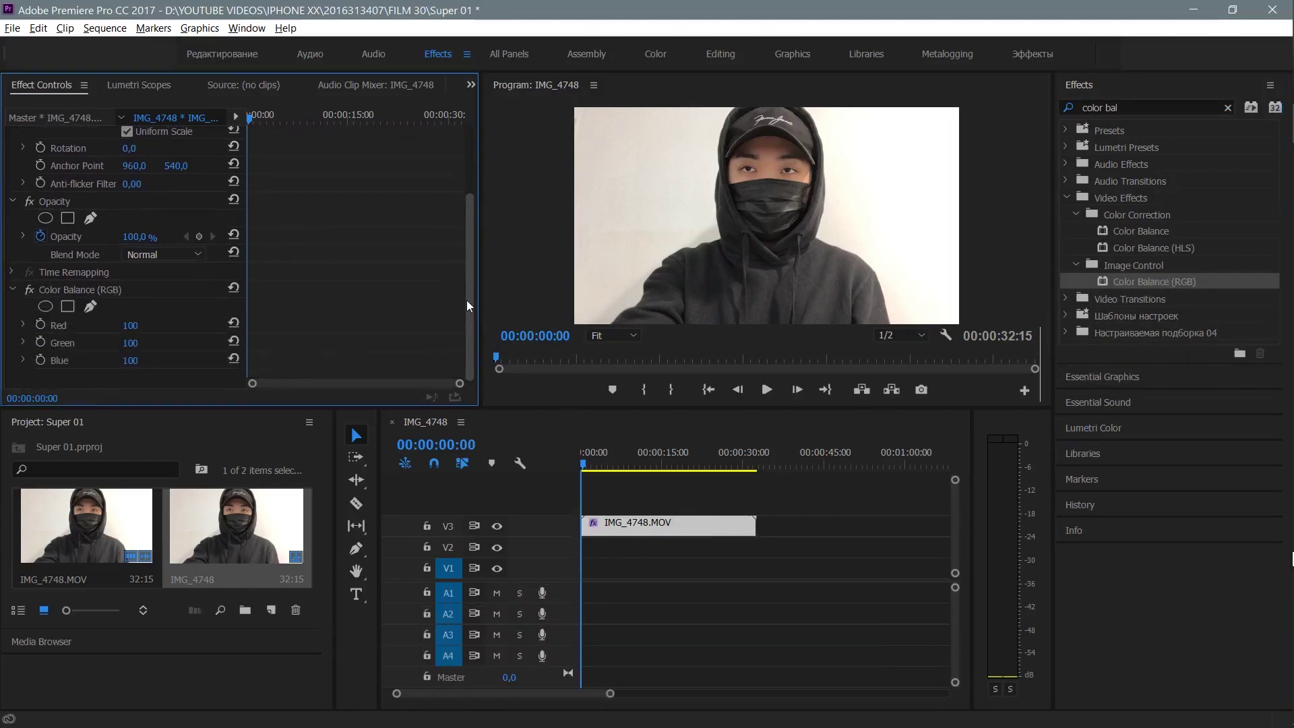
click(174, 255)
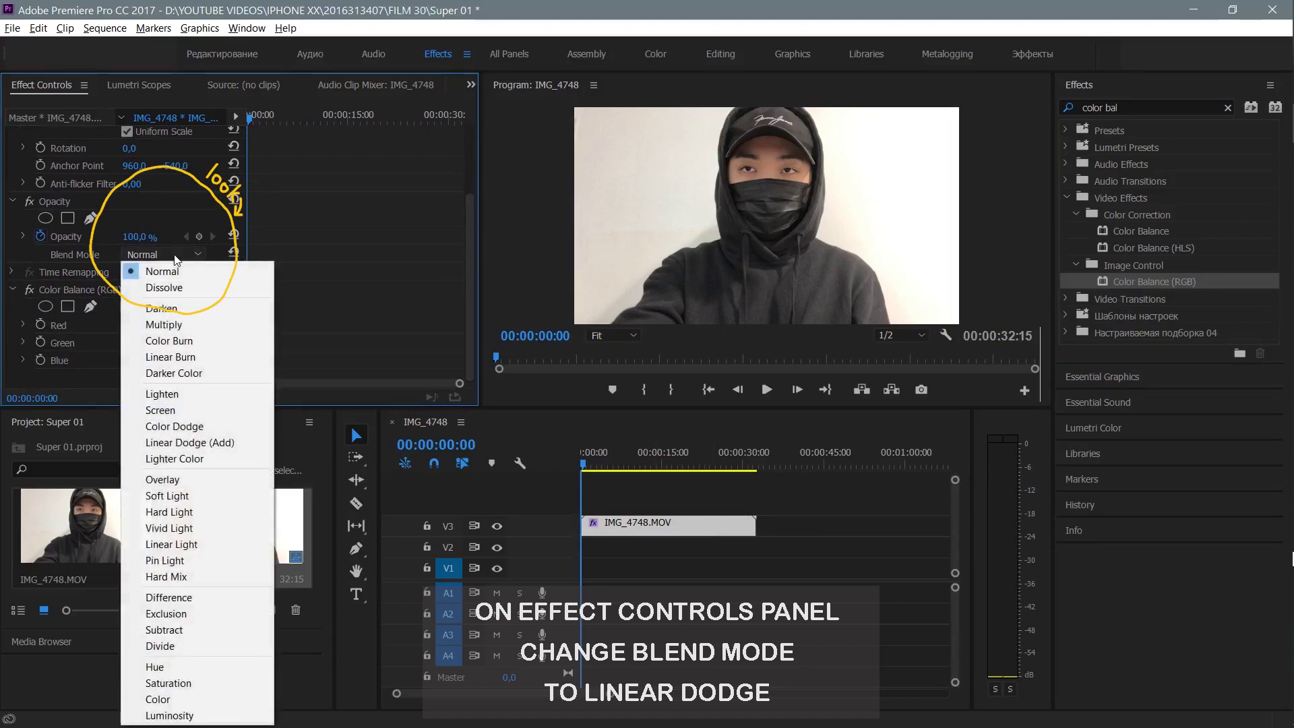
click(176, 442)
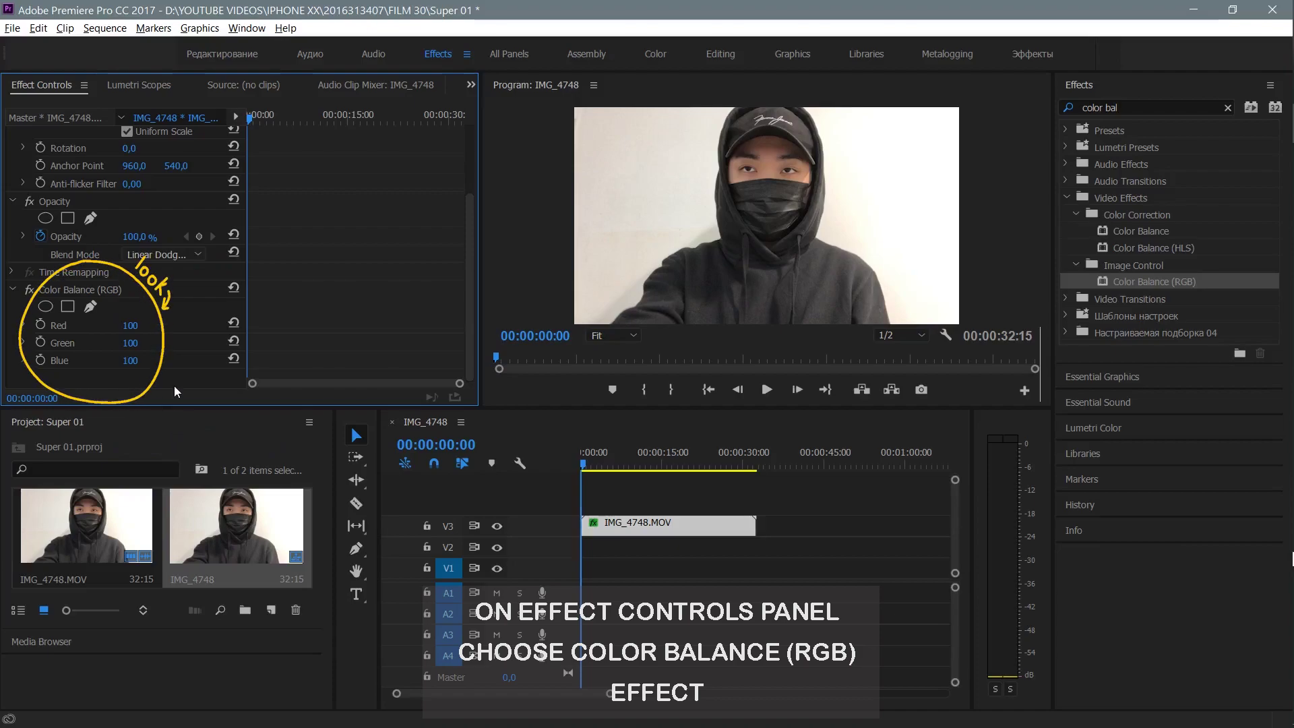
- Set Color Balance (RGB) Green and Blue to 0, tinting the clip red
click(130, 343)
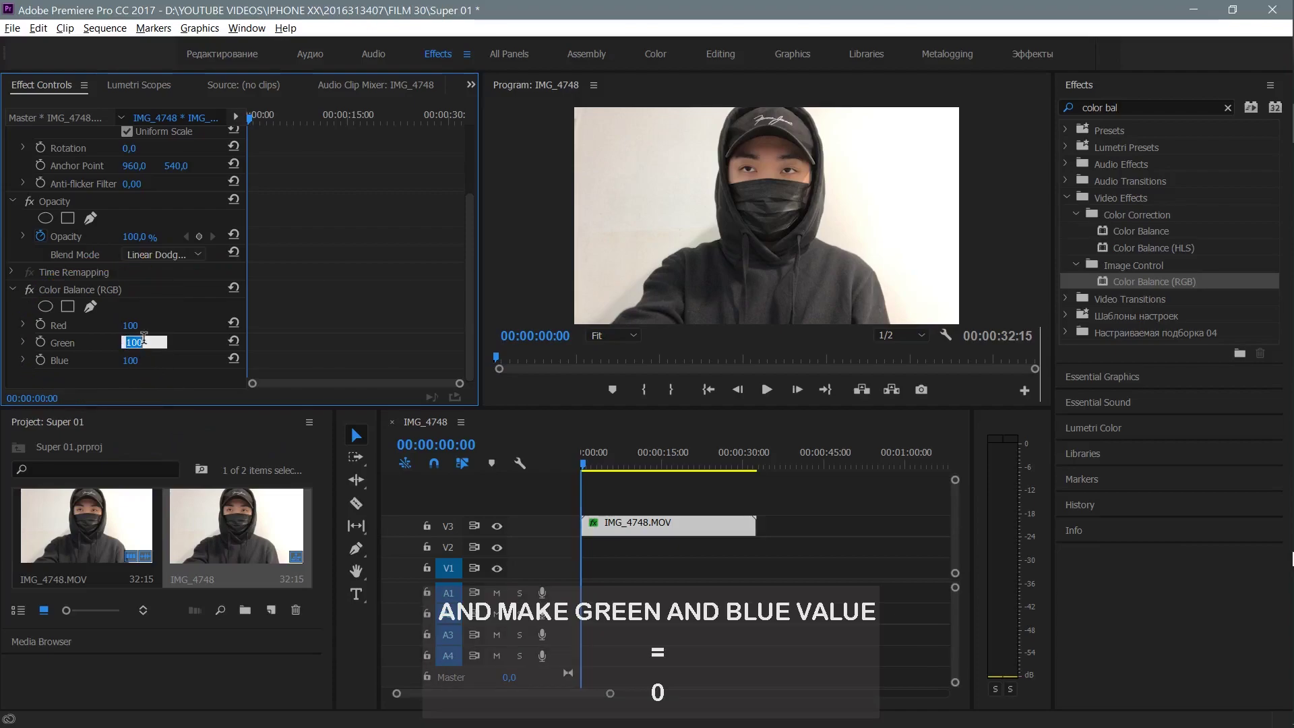
text(0)
key(Return)
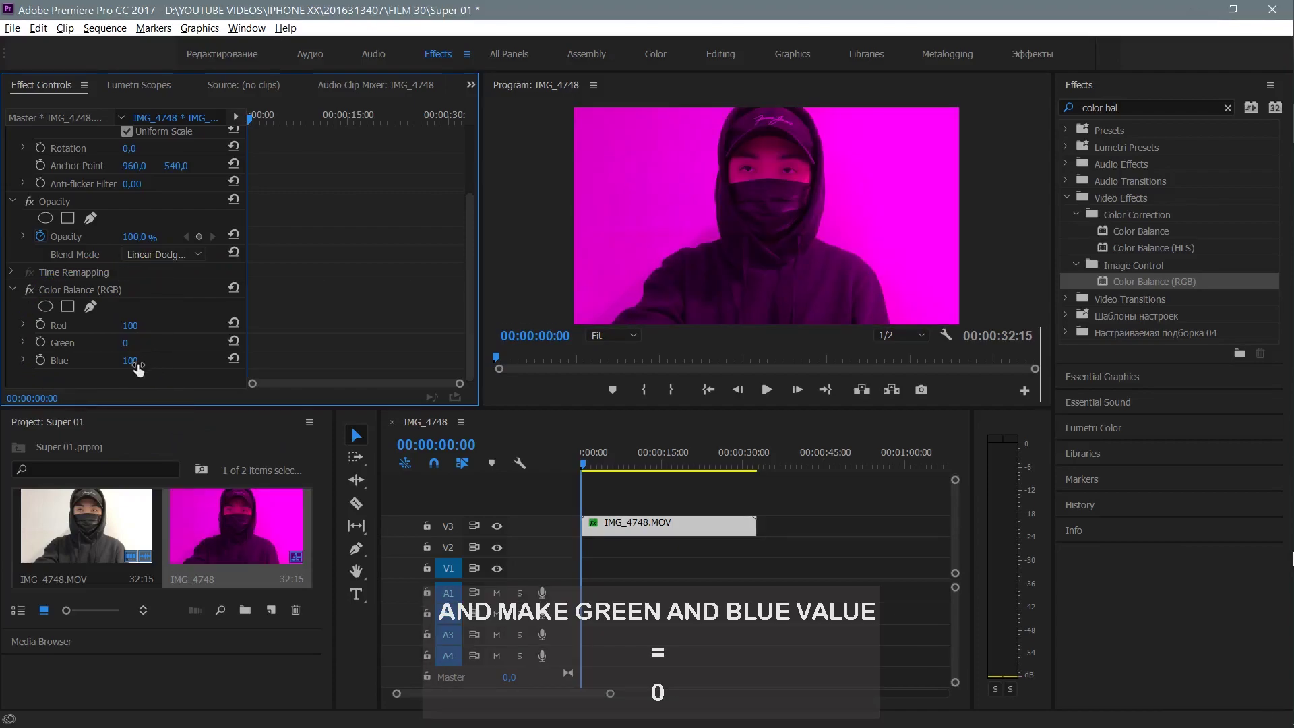
click(143, 357)
text(0)
key(Return)
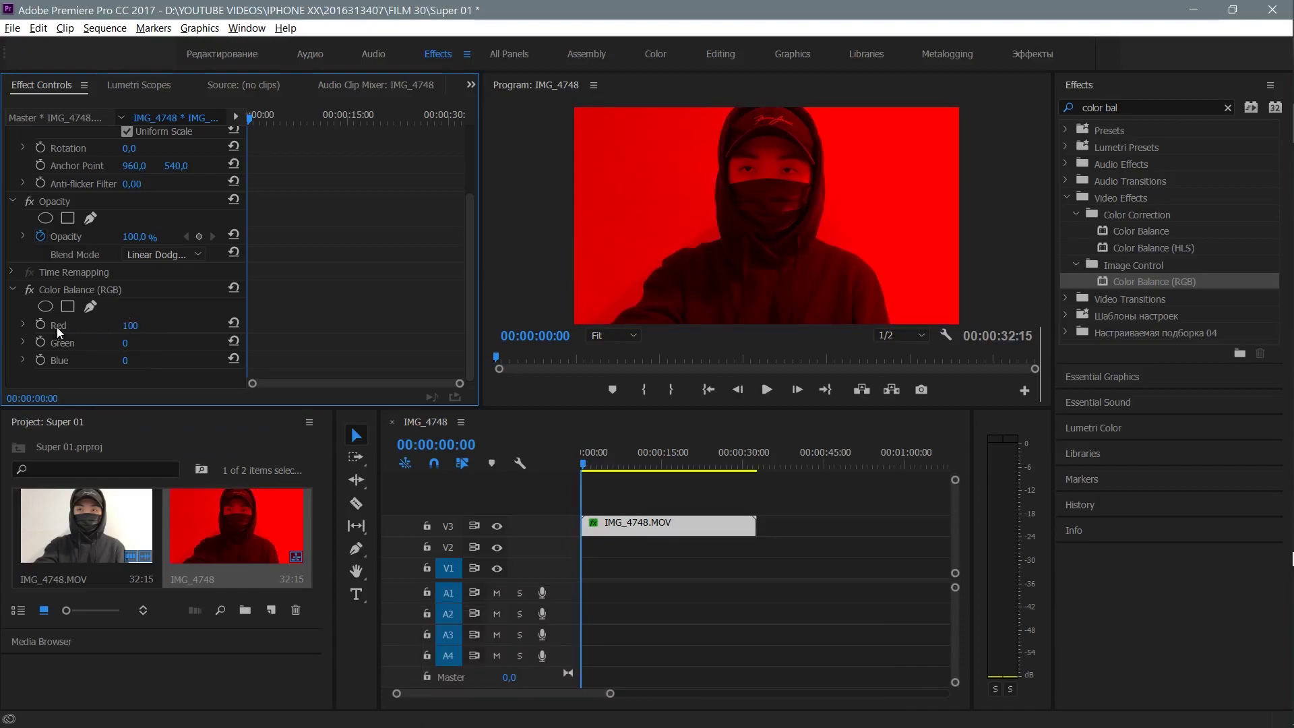
- Paste two copies of the red clip onto V2 and V1, aligned at the sequence start
click(601, 527)
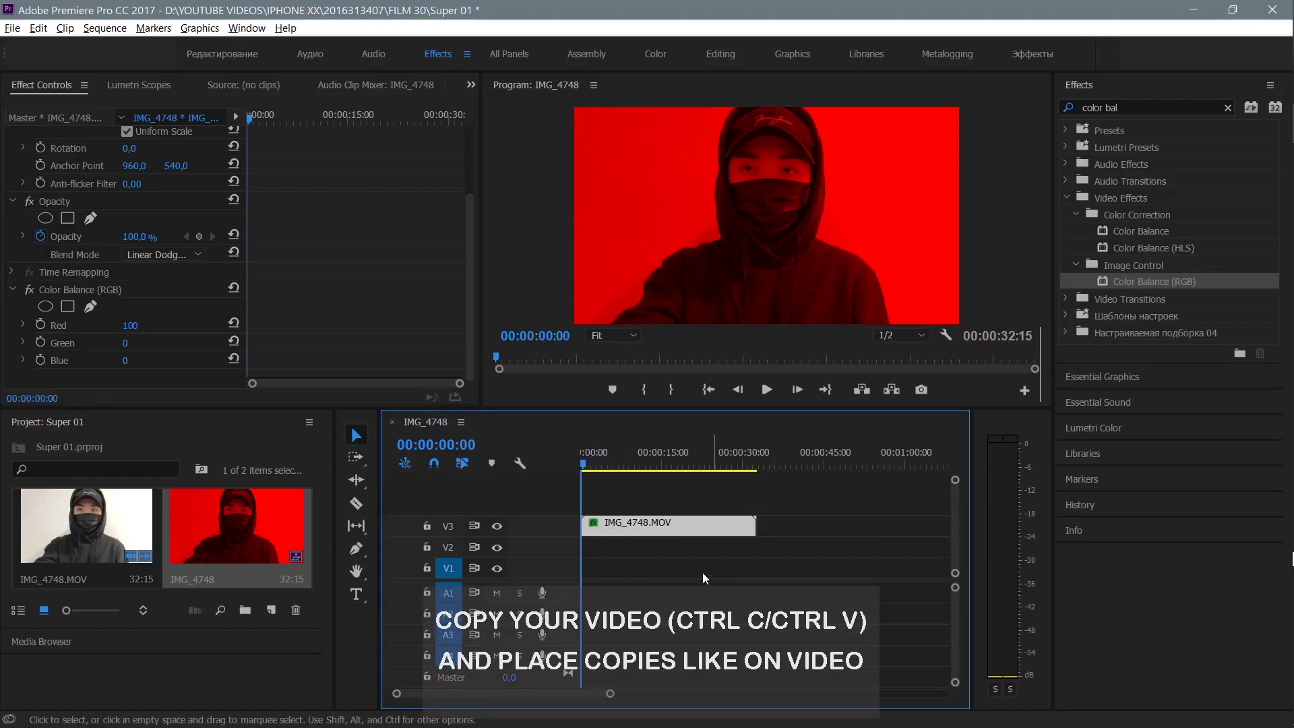
click(671, 551)
key(ctrl+v)
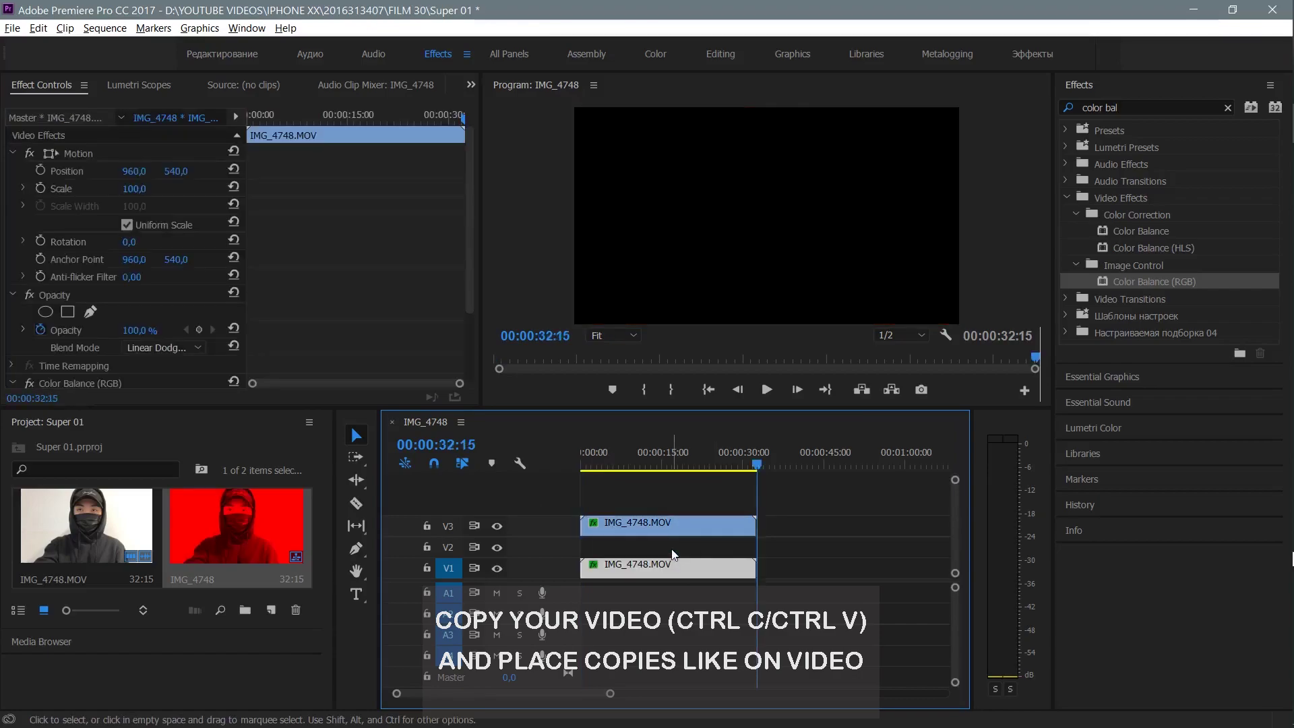
drag(693, 567, 691, 553)
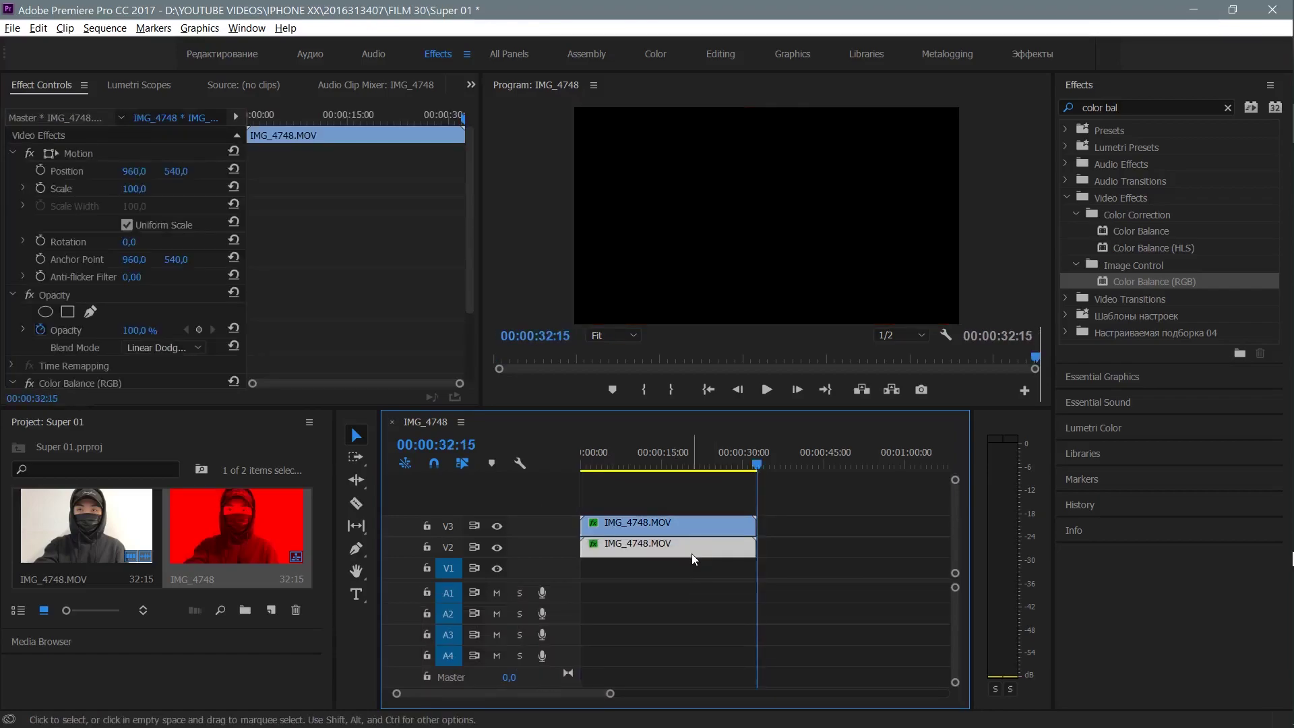
key(ctrl+v)
drag(823, 572, 644, 572)
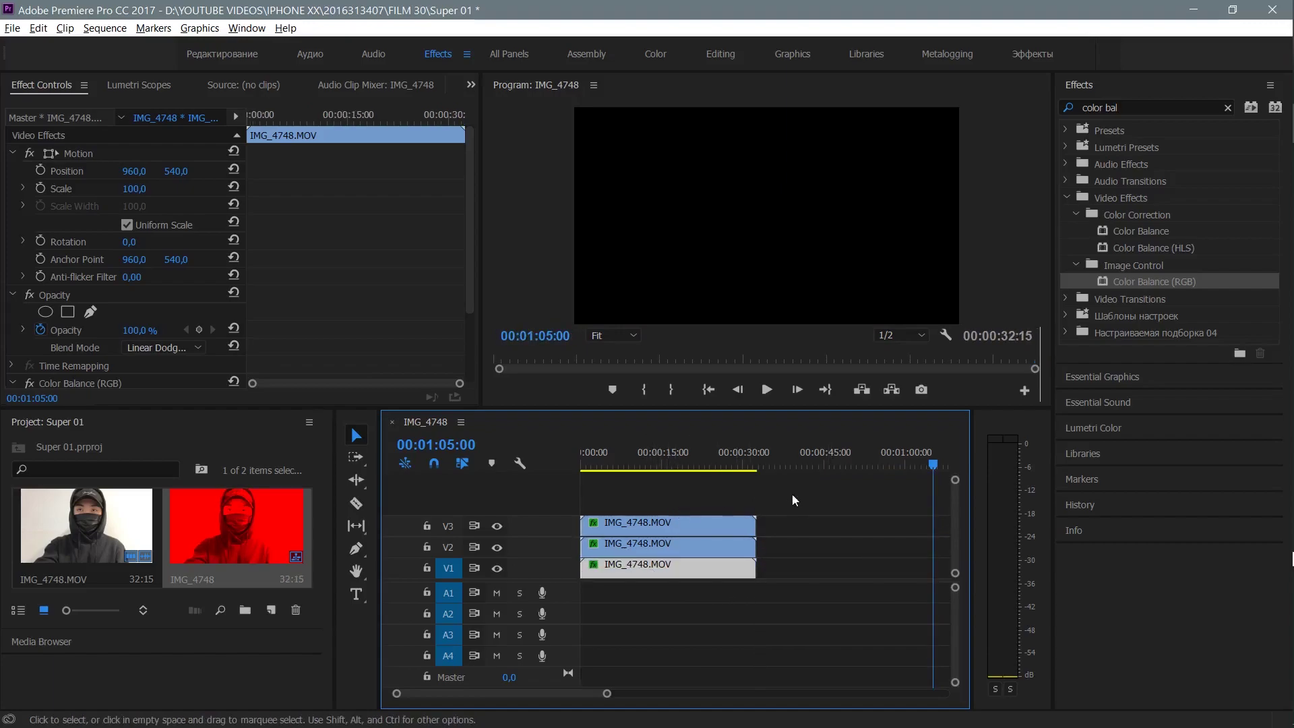
drag(928, 463, 576, 535)
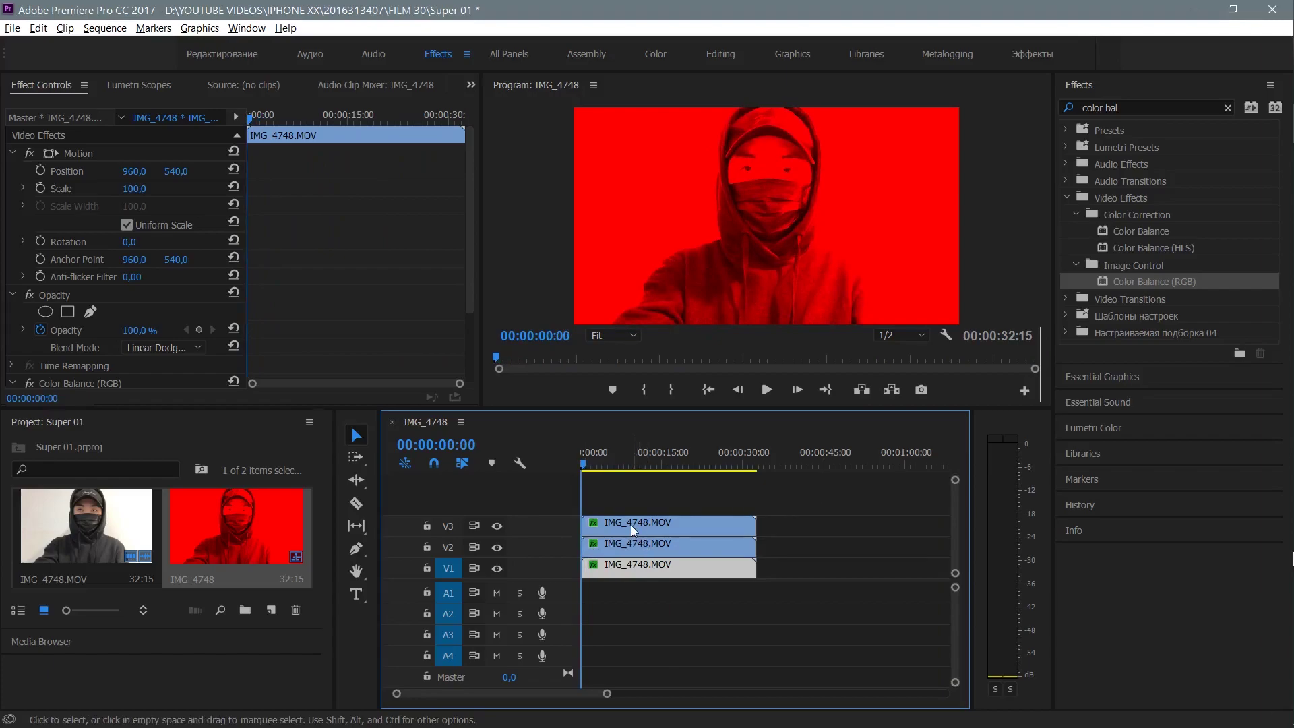
- Give the V2 copy's Color Balance (RGB) Red 0, Blue 0 and Green 100
click(644, 545)
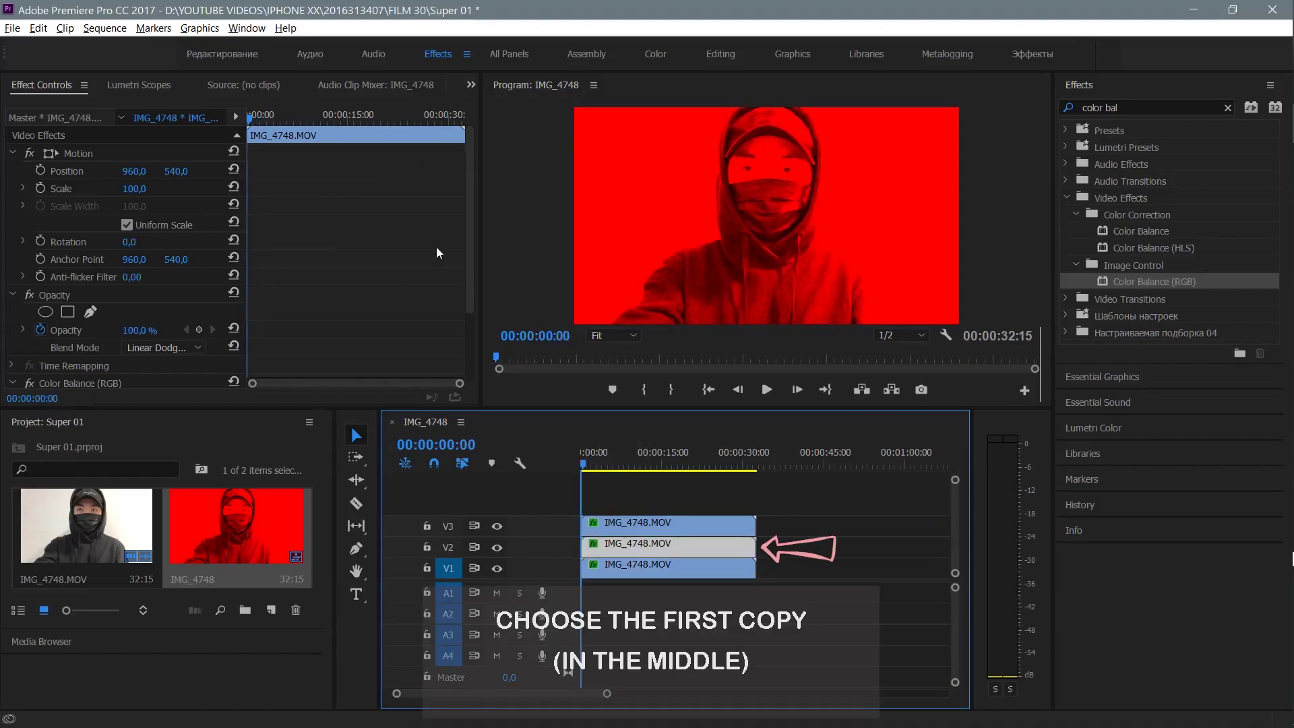
drag(465, 224, 489, 353)
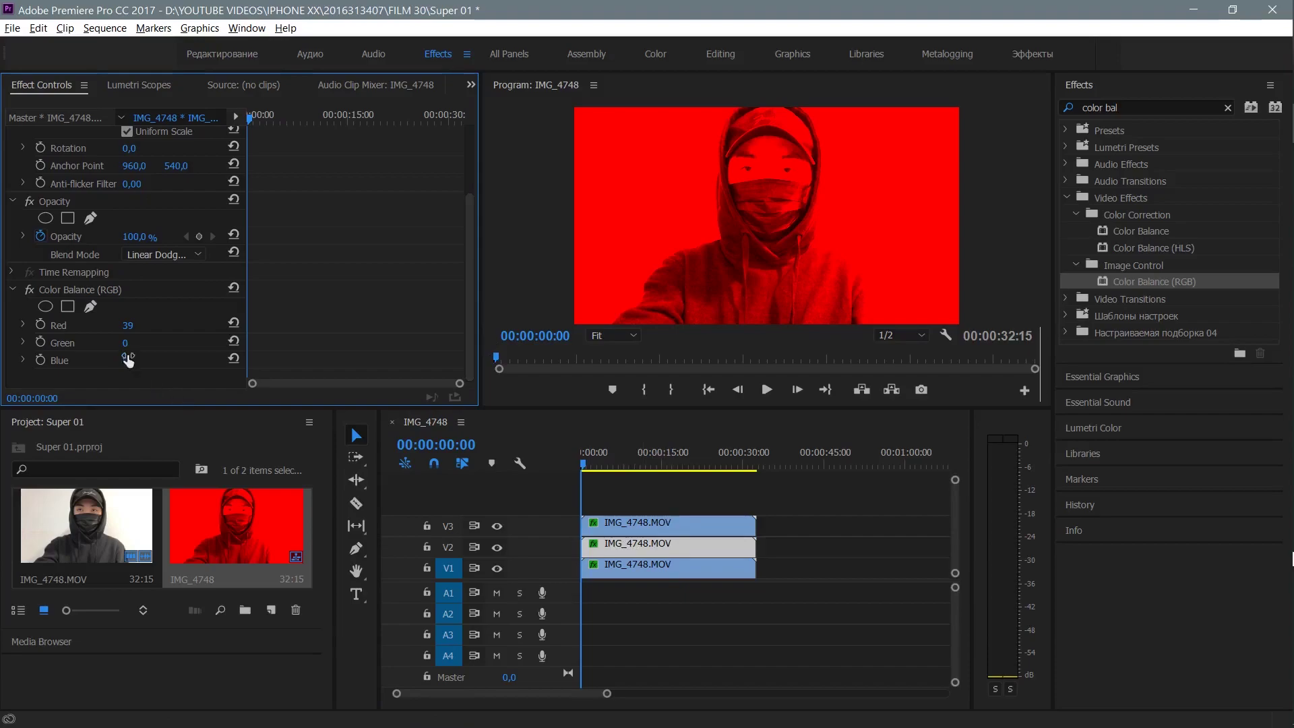
click(126, 343)
key(Return)
click(143, 324)
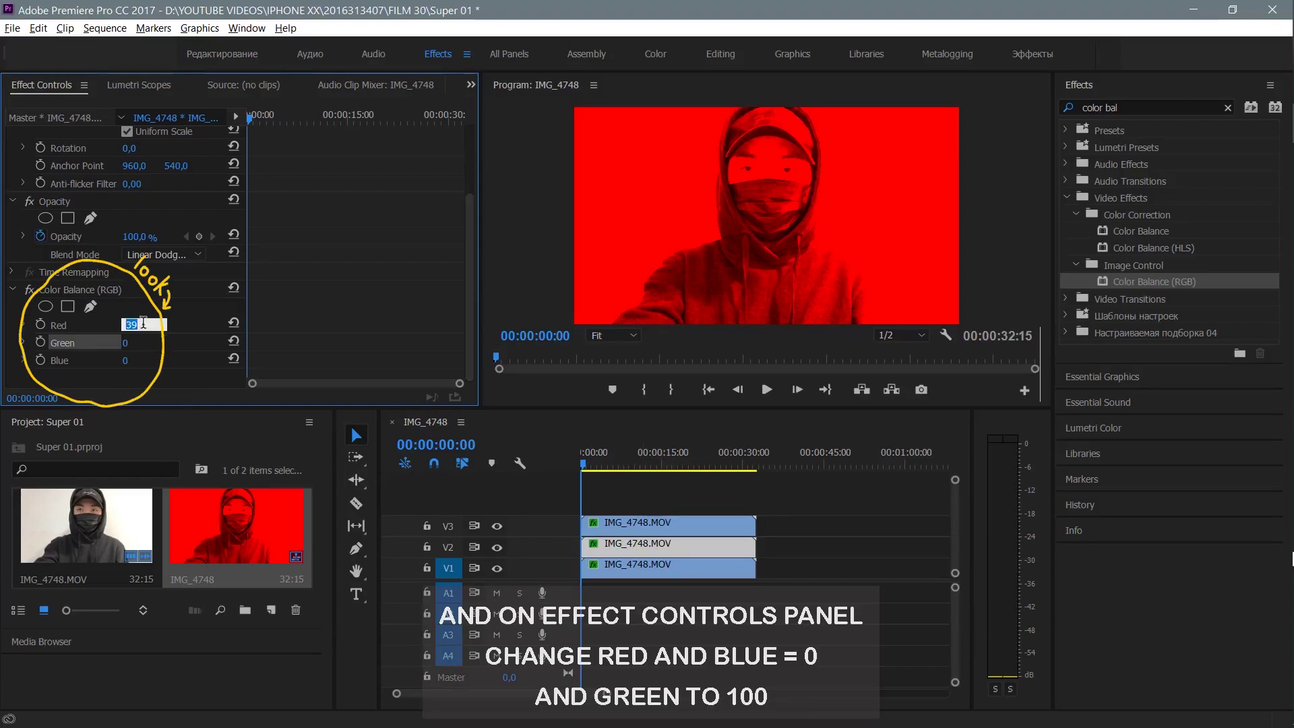
text(0)
click(143, 338)
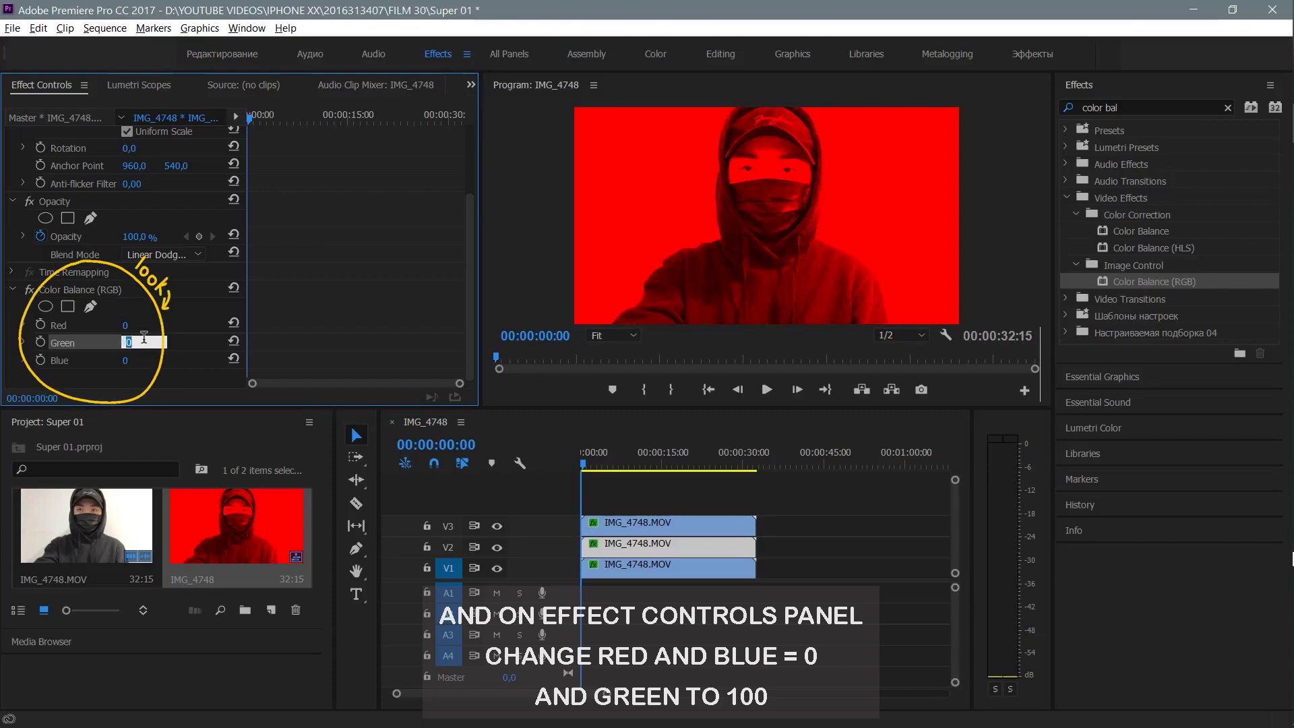
text(100)
key(Return)
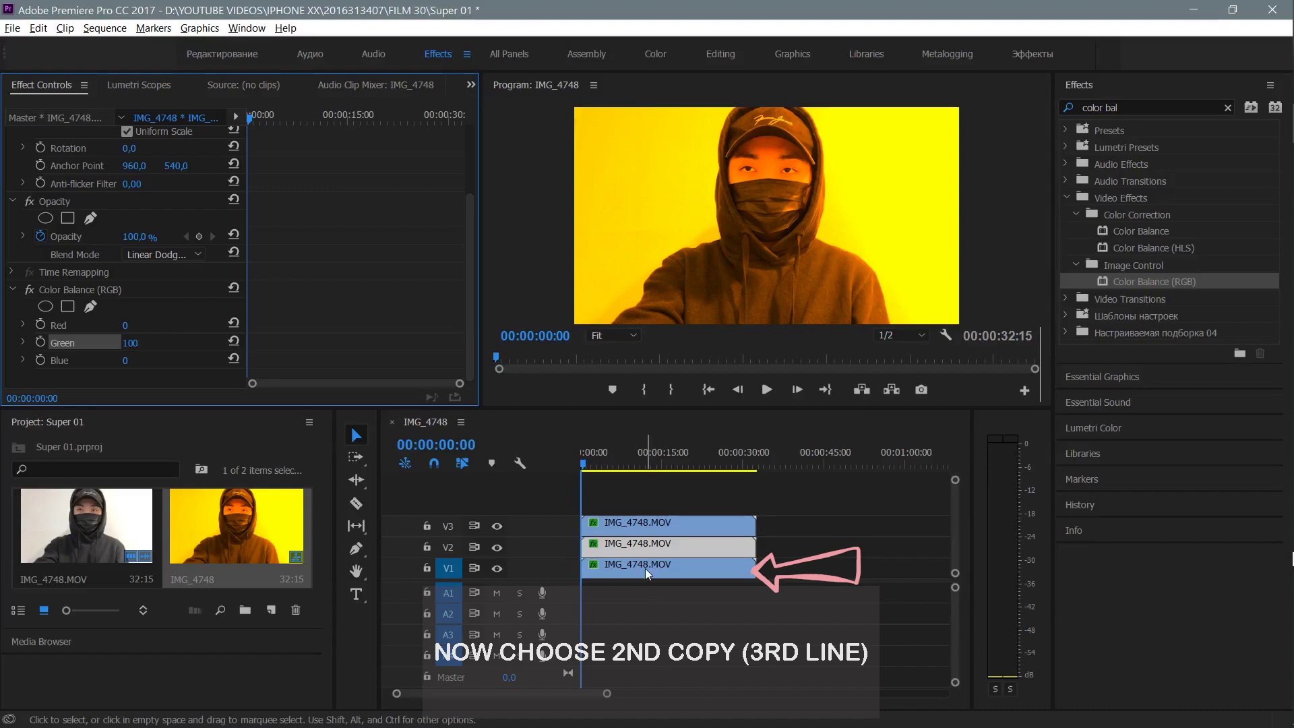
- Set the V1 copy's Color Balance (RGB) Red to 0 and Blue to 100
click(626, 572)
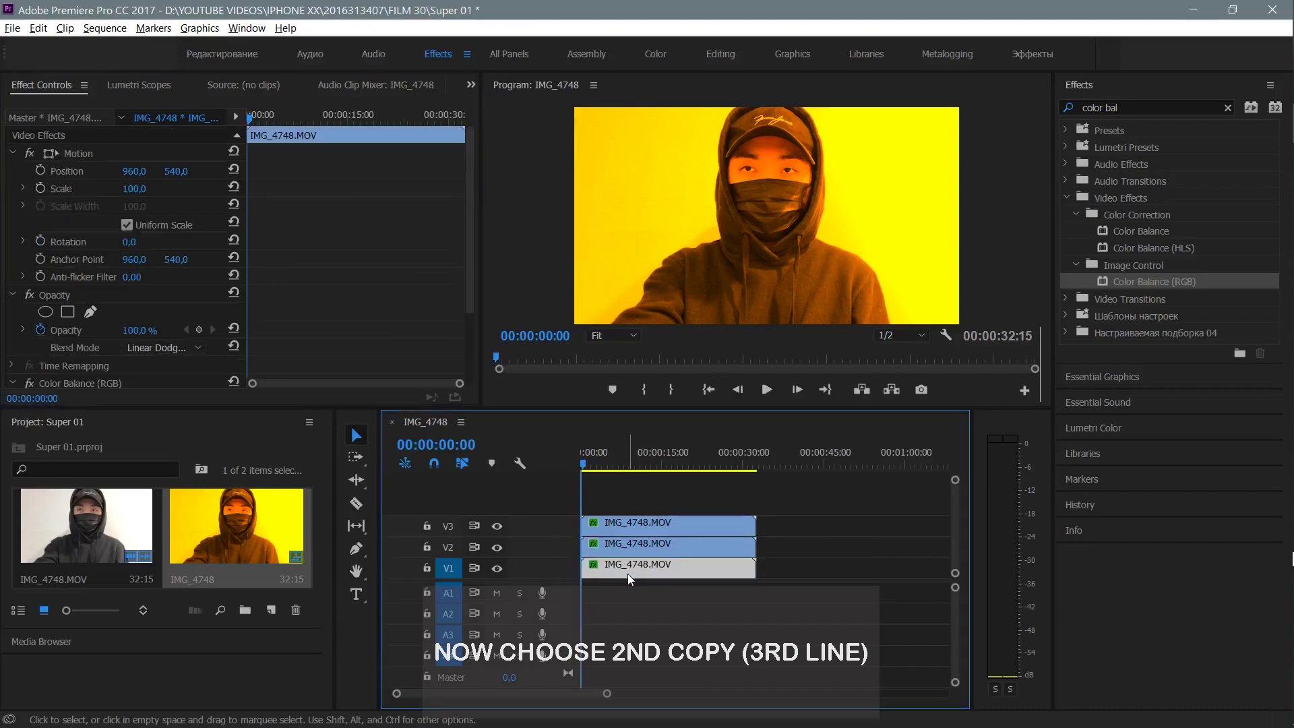
drag(471, 291, 472, 322)
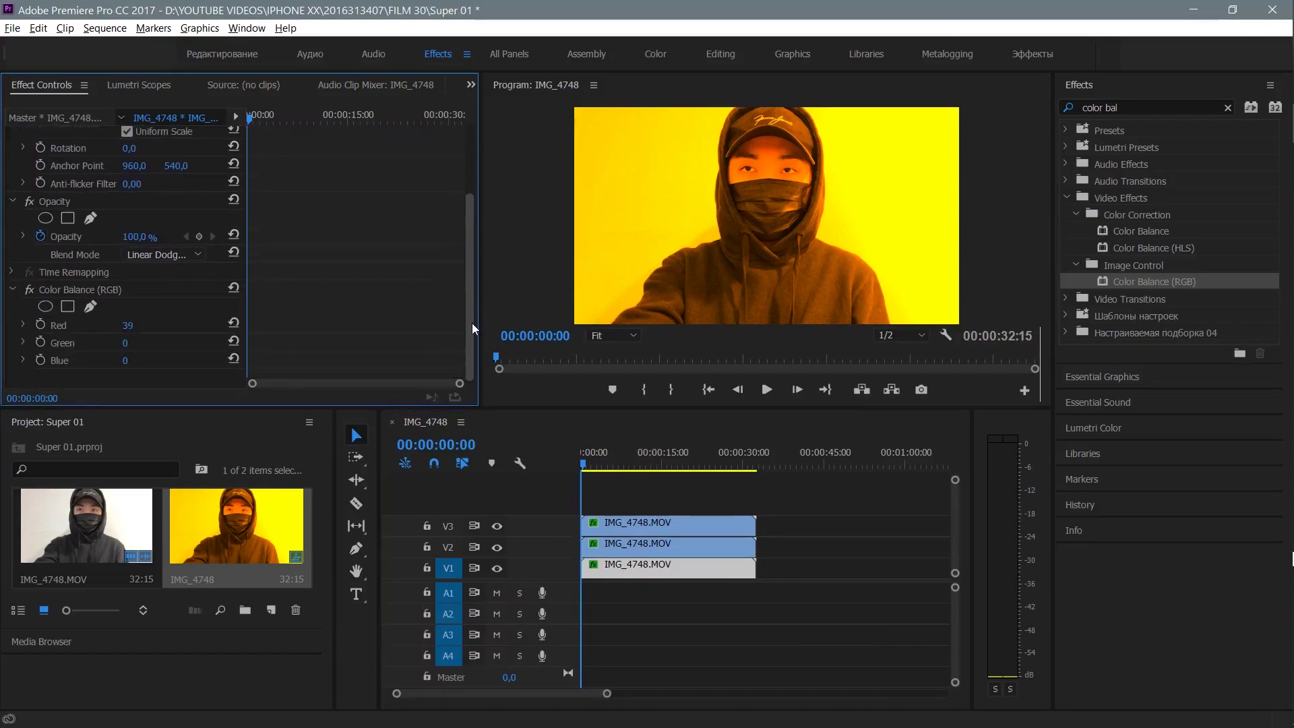
click(127, 325)
text(0)
key(Return)
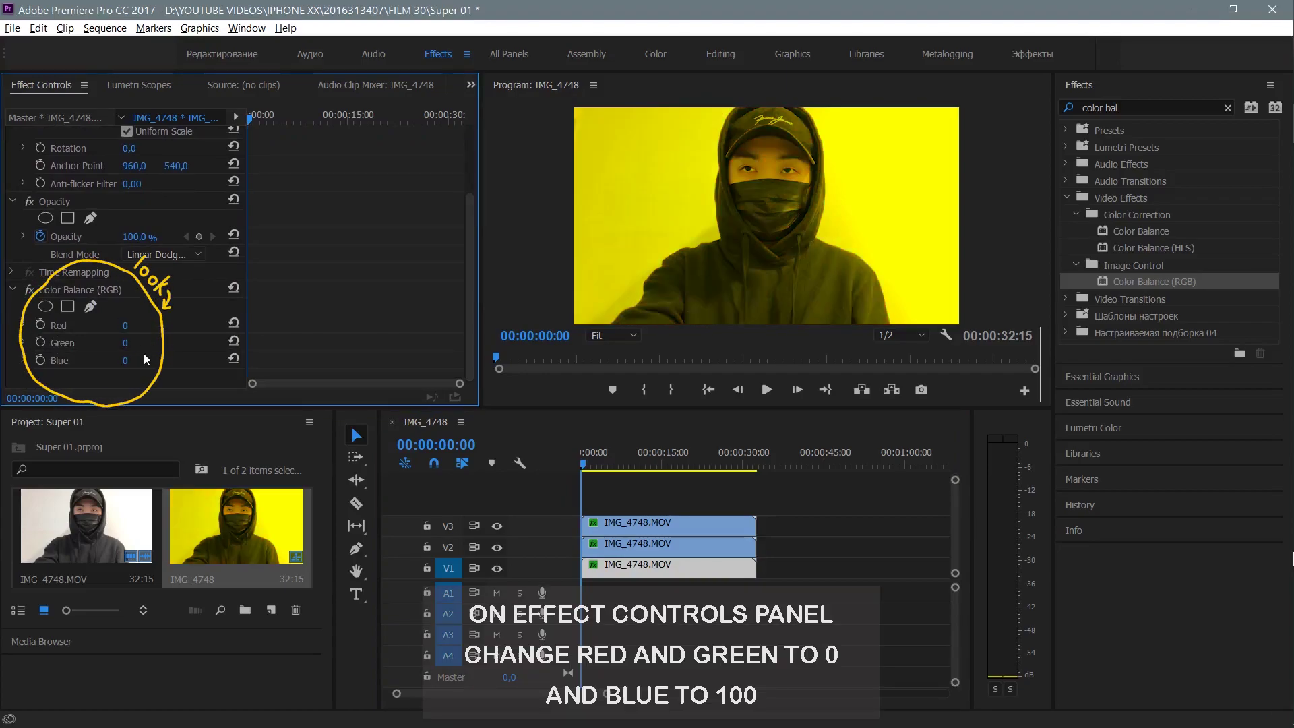
click(127, 361)
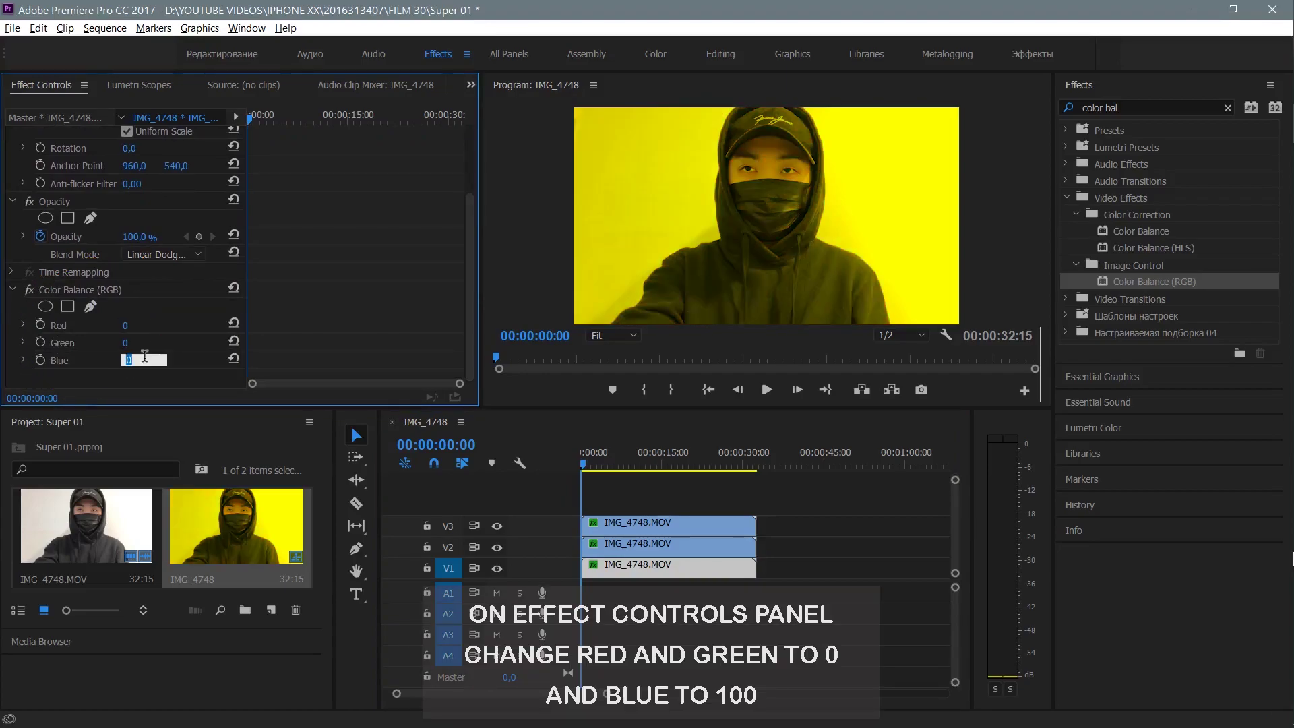
text(100)
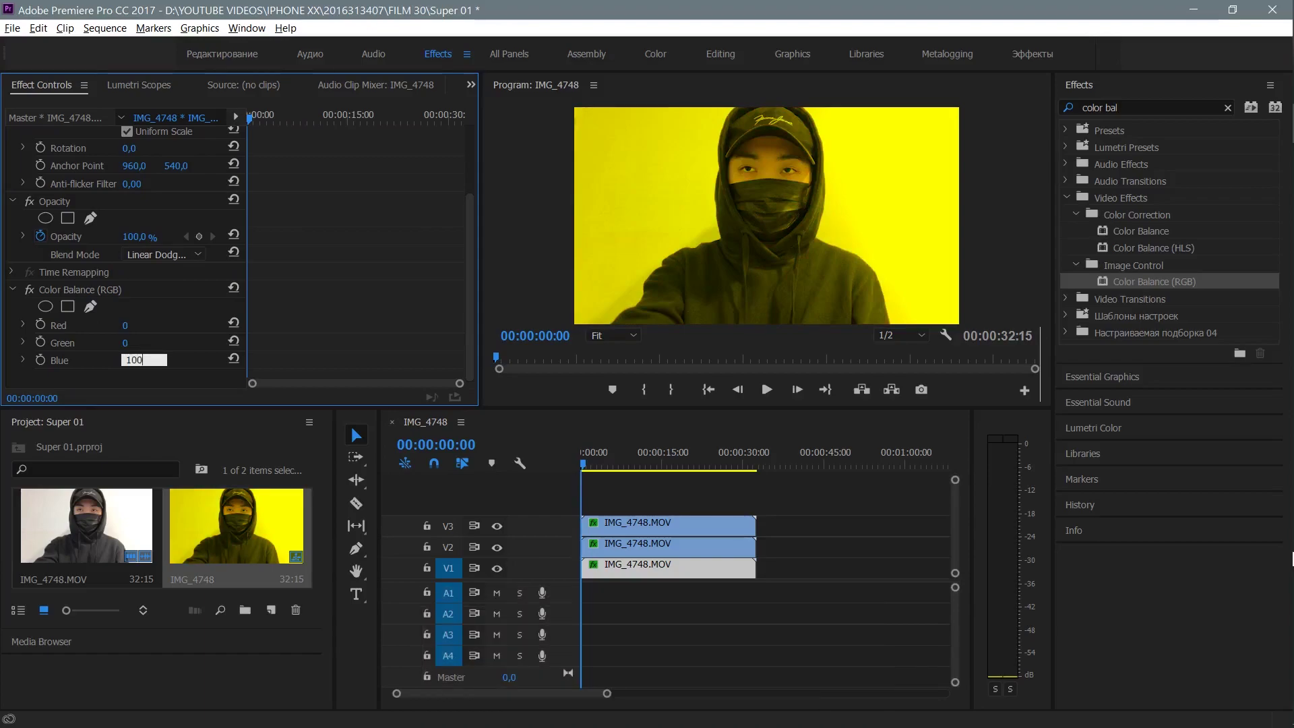
key(Return)
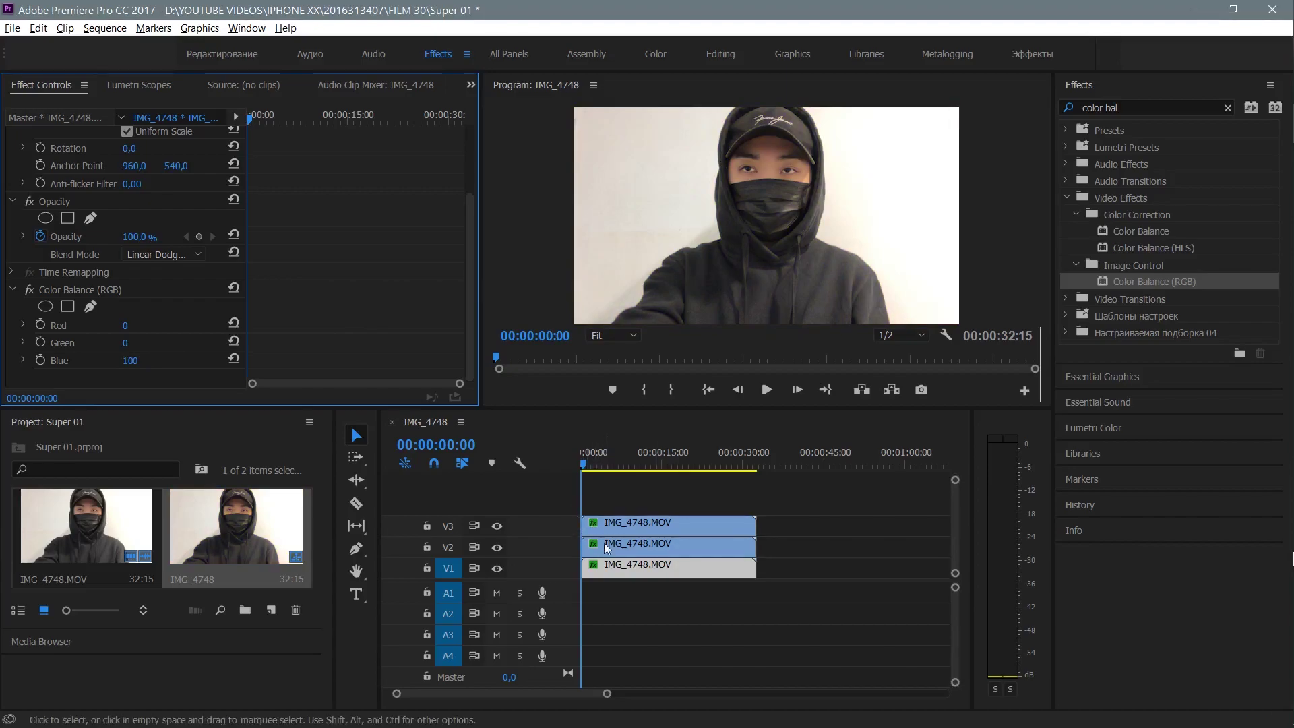
- Nudge the V3 clip's Motion Position to 970, 535 to split the colour layers
click(617, 522)
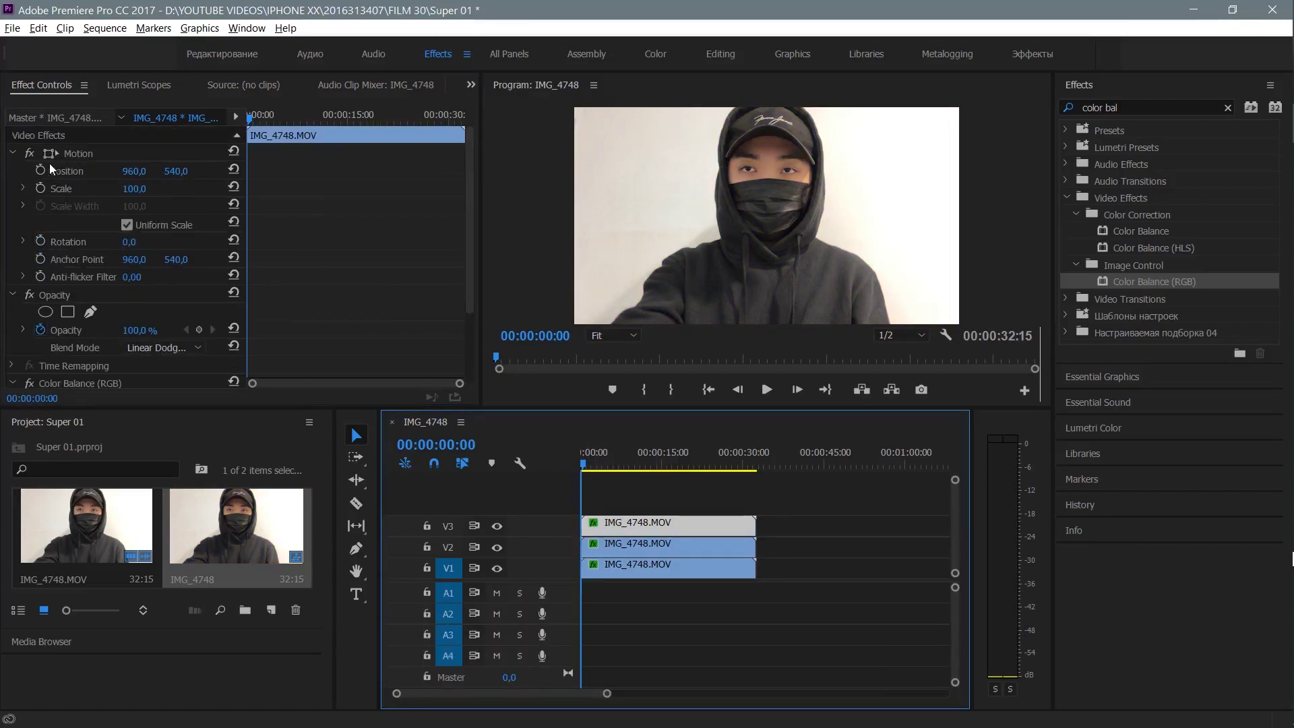
click(137, 170)
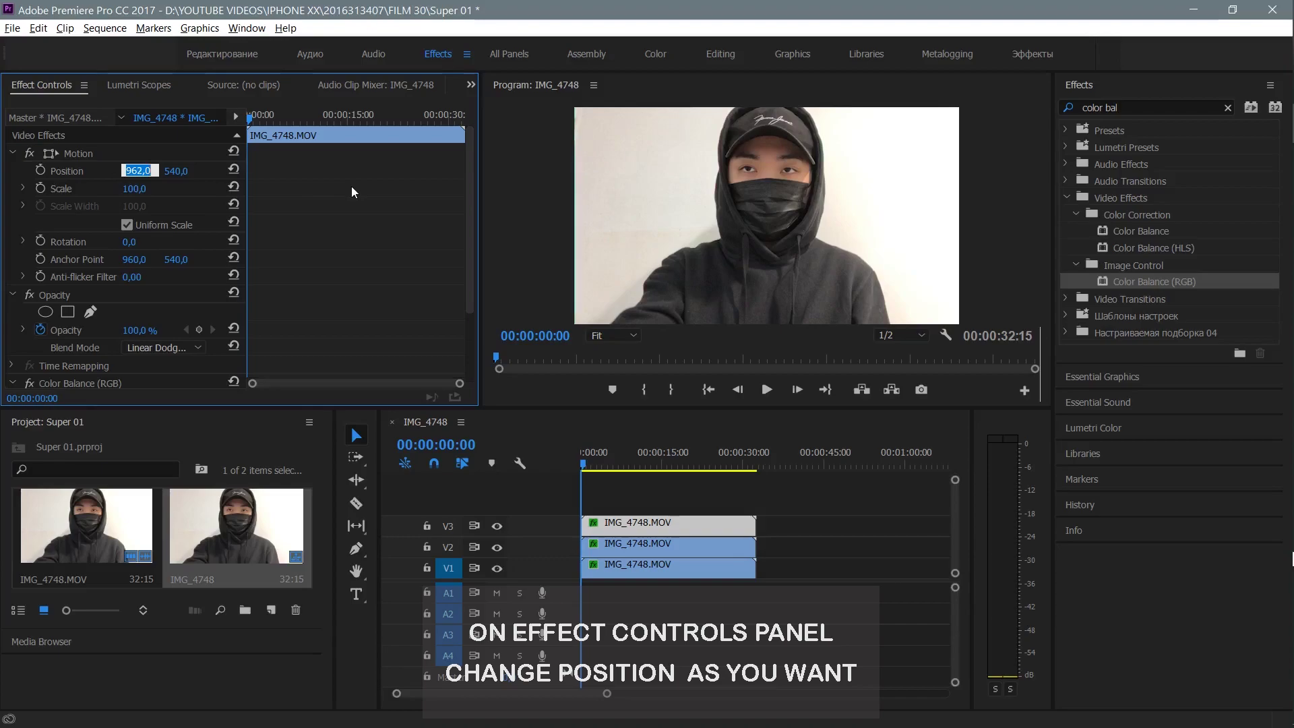
key(Up)
key(Up)
key(Up)
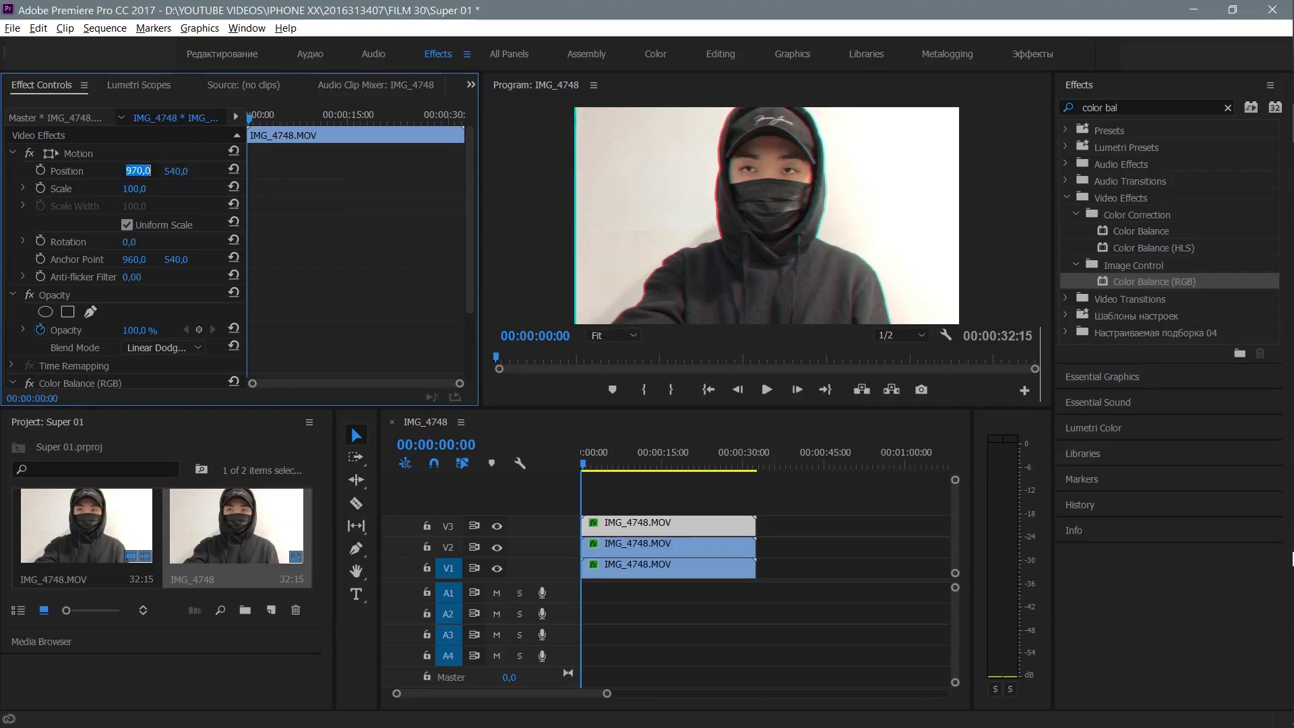
key(Tab)
key(Up)
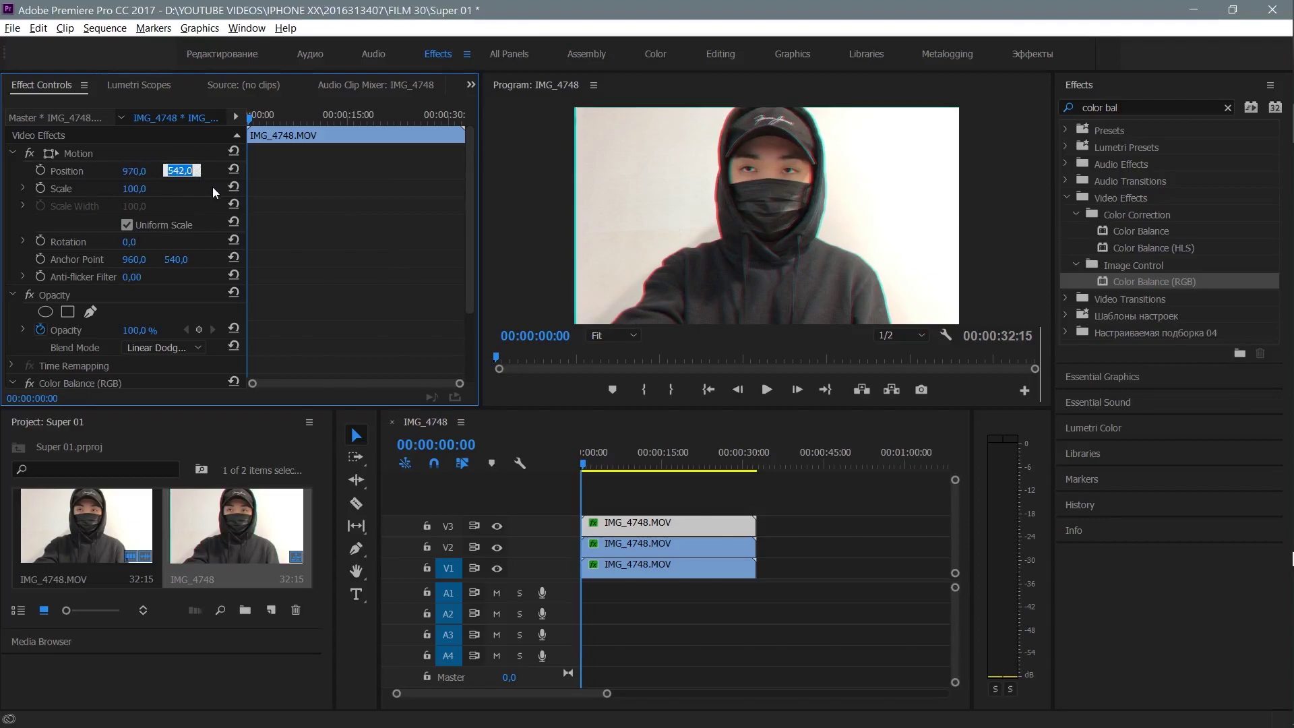
key(Up)
key(Up)
key(Down)
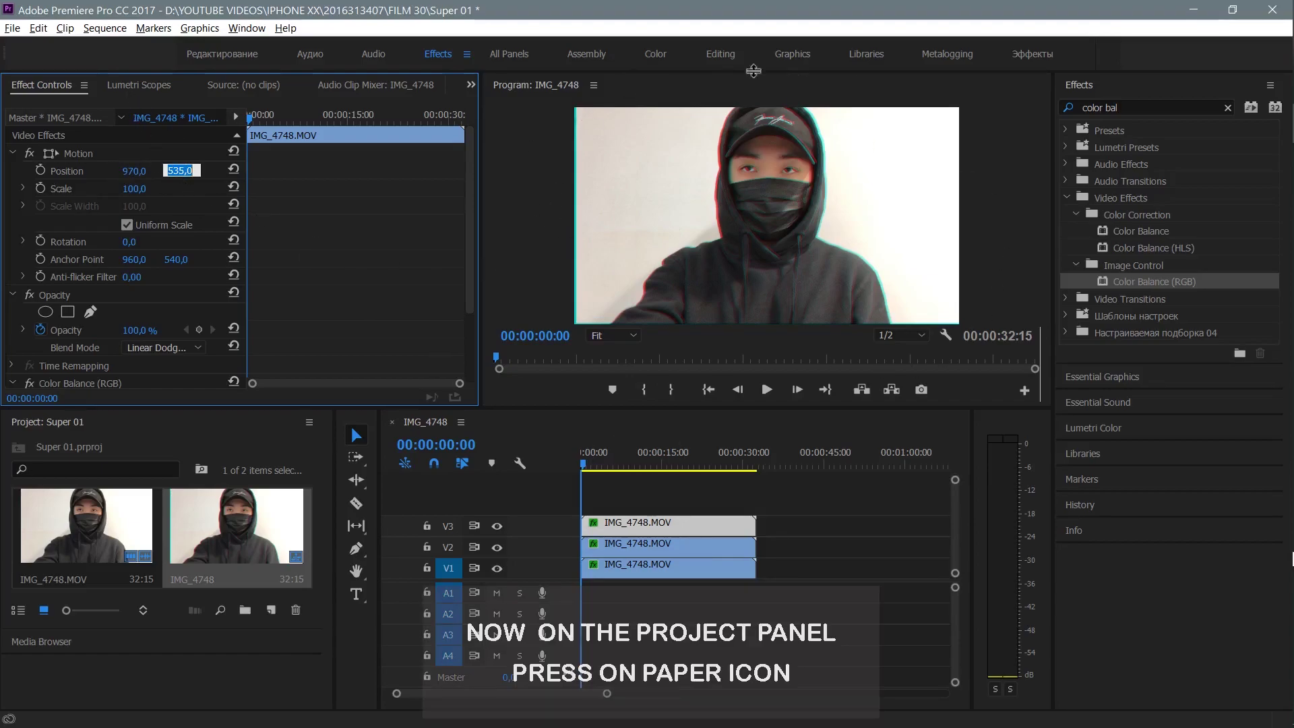
- Create a 1920×1080 Adjustment Layer and place it on a new V4 track above the clips
click(1229, 108)
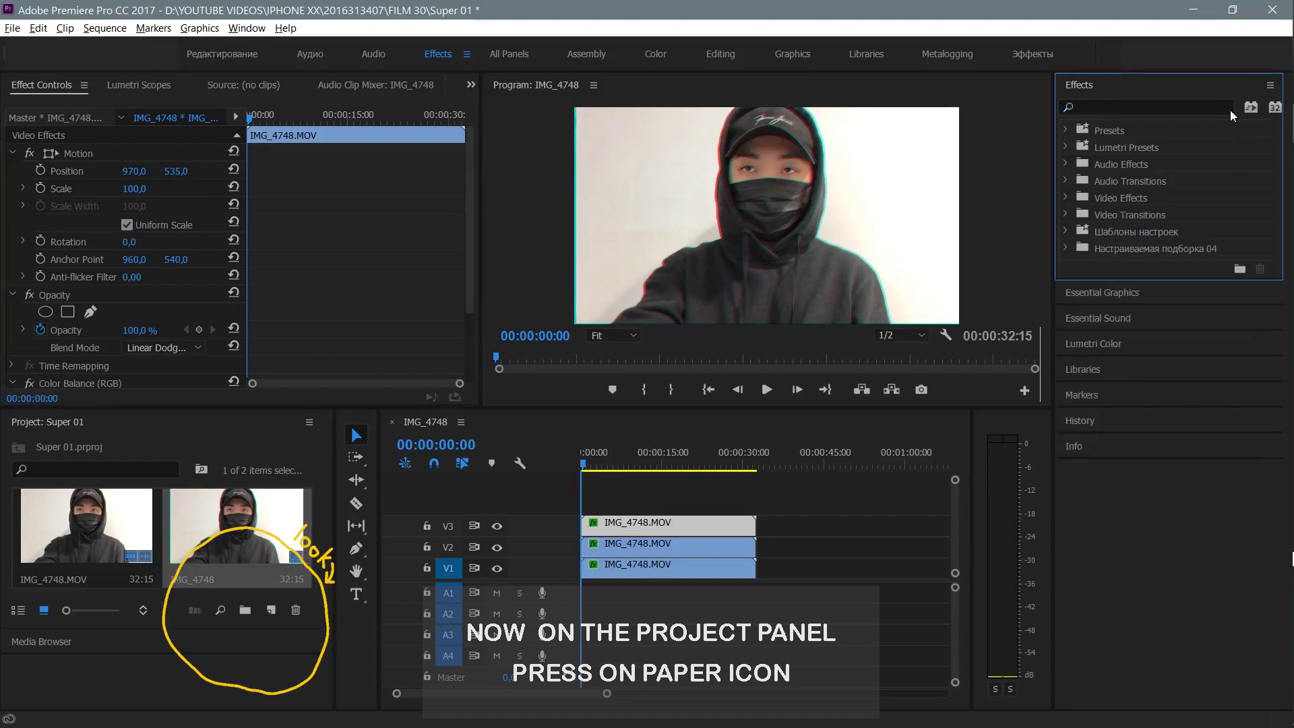
click(271, 609)
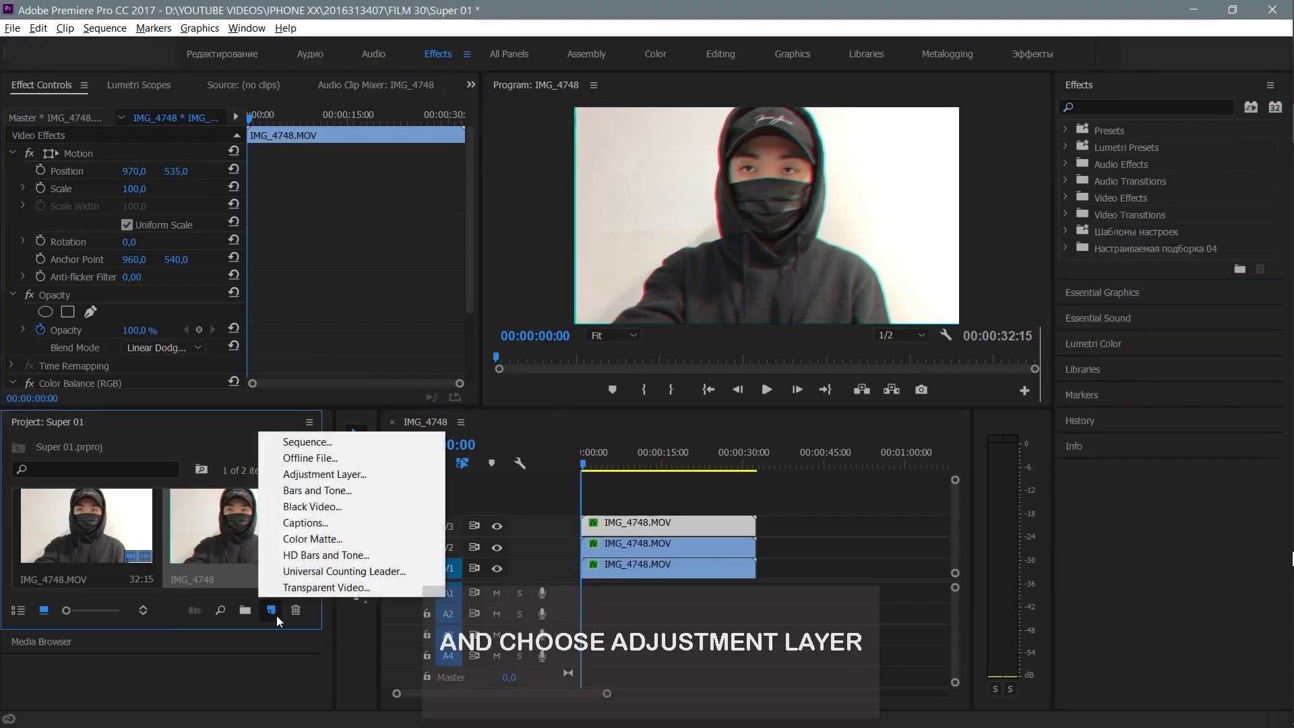
click(365, 473)
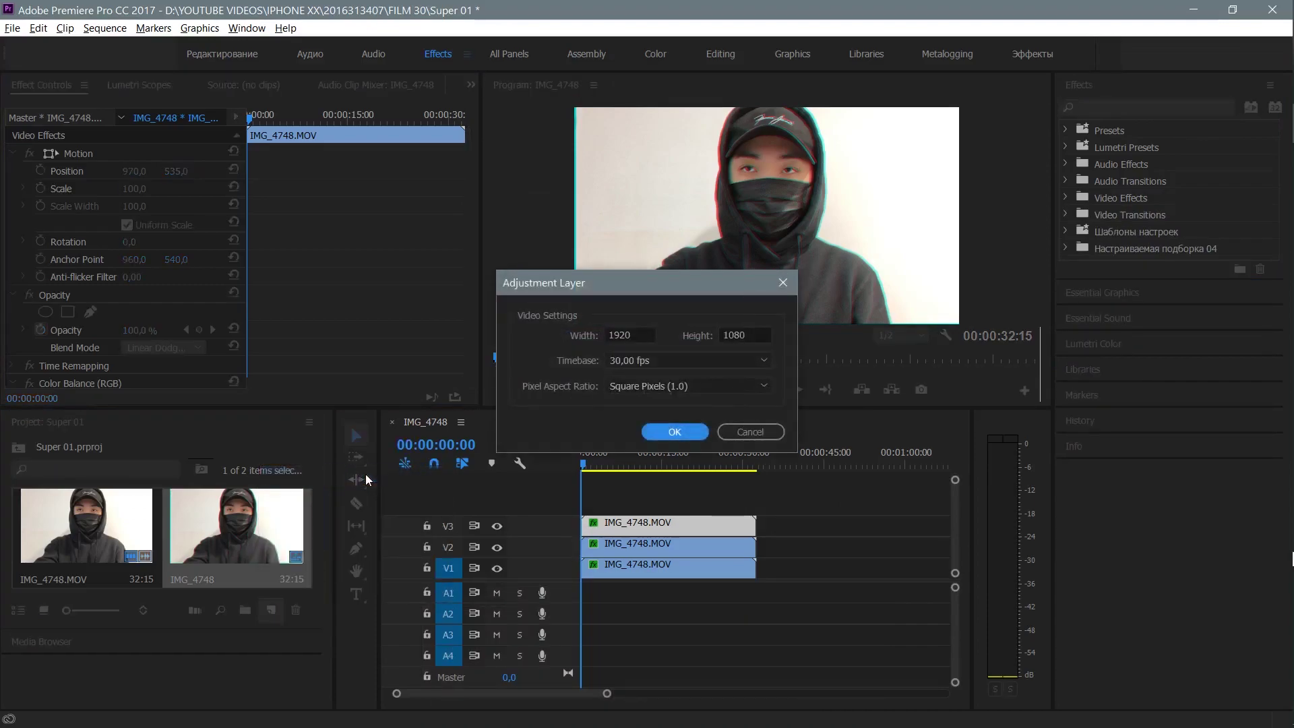
click(675, 432)
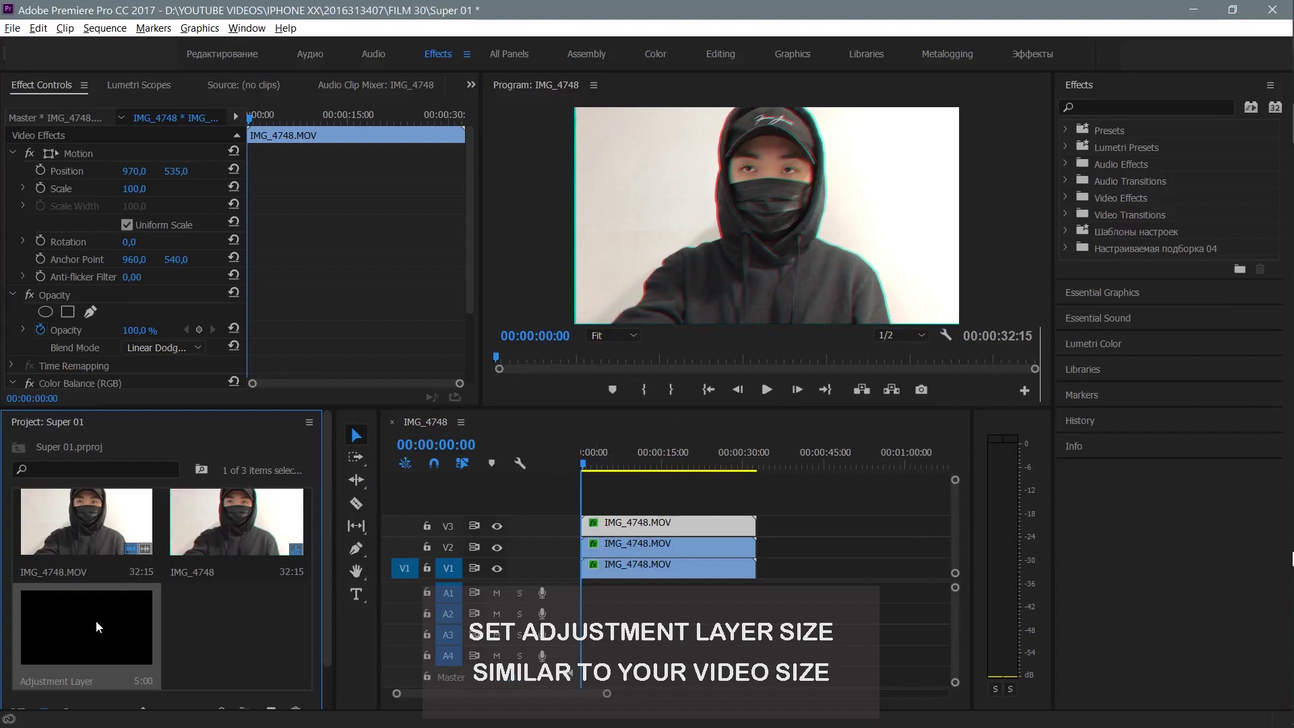
mouse_move(197, 599)
mouse_down()
mouse_move(580, 511)
mouse_move(756, 506)
mouse_up()
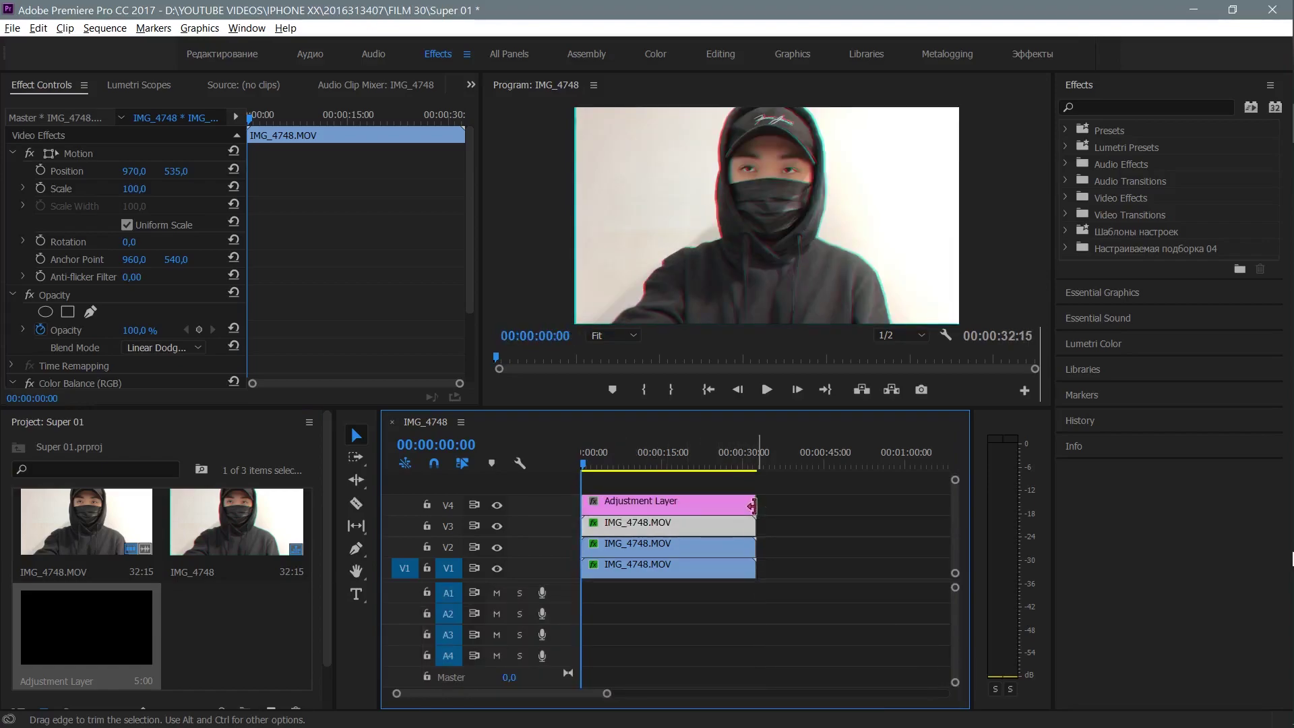
click(1188, 104)
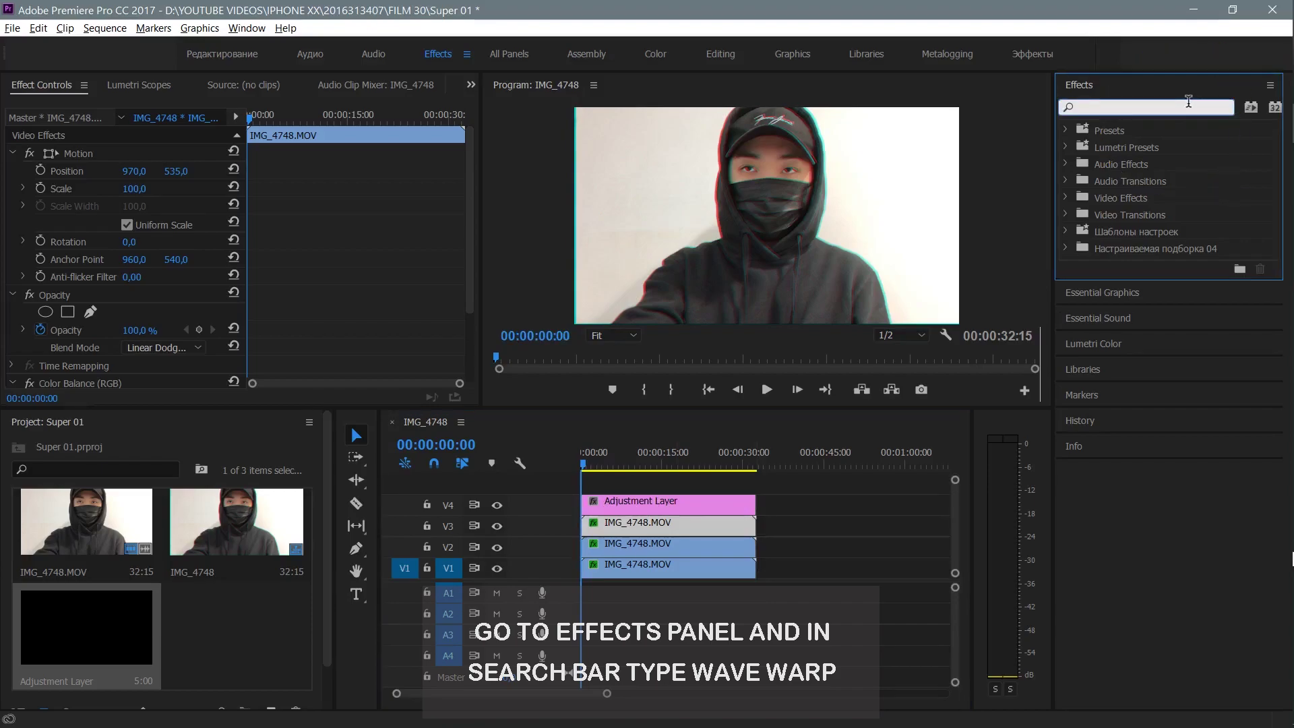
- Search 'wave war' and drop Wave Warp onto the Adjustment Layer clip on V4
text(wave wa)
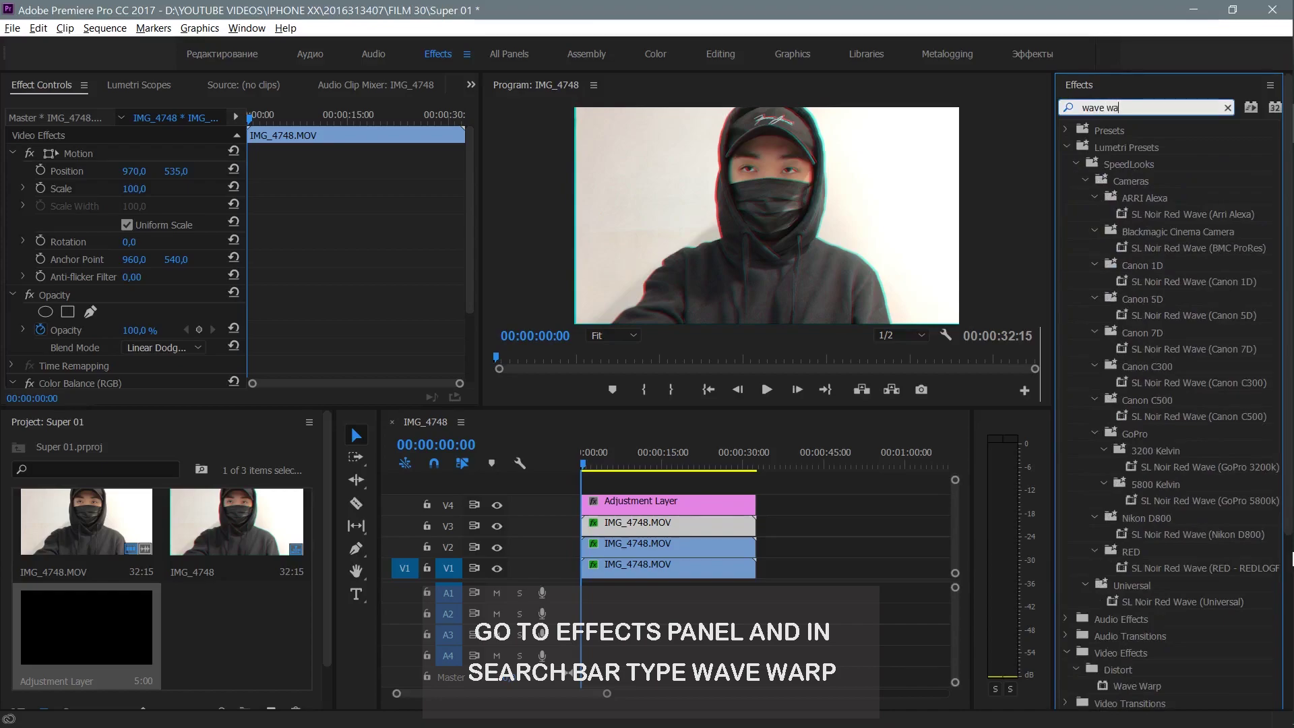
text(r)
drag(1145, 229, 889, 333)
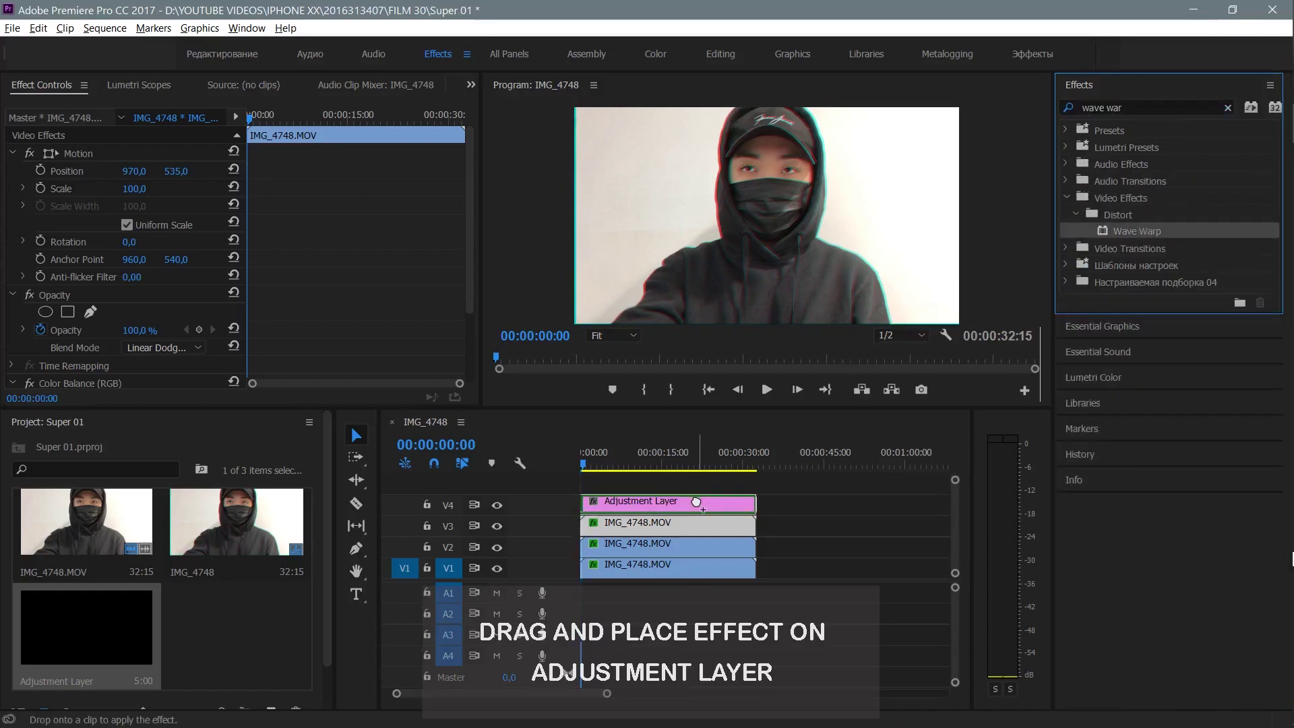
drag(749, 457, 696, 501)
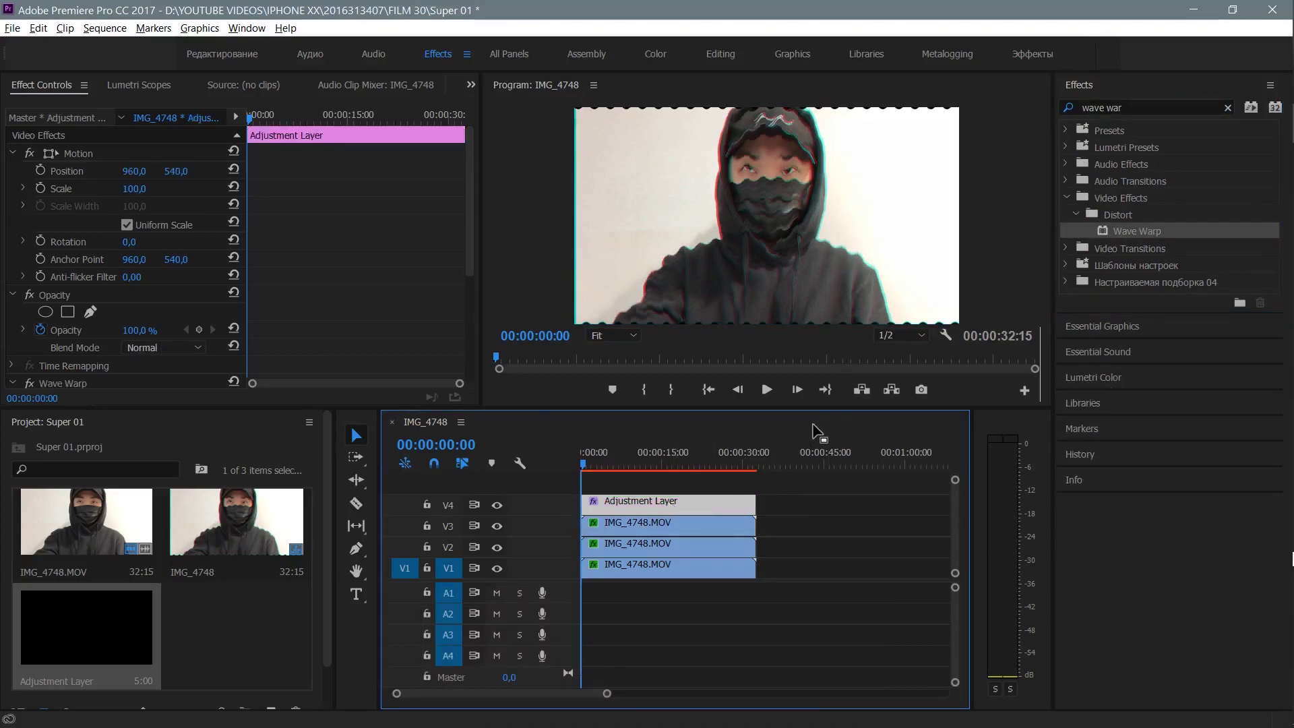
- Set the Wave Warp wave type to Square and the wave width to 1000
scroll(173, 308, down, 3)
scroll(168, 301, down, 4)
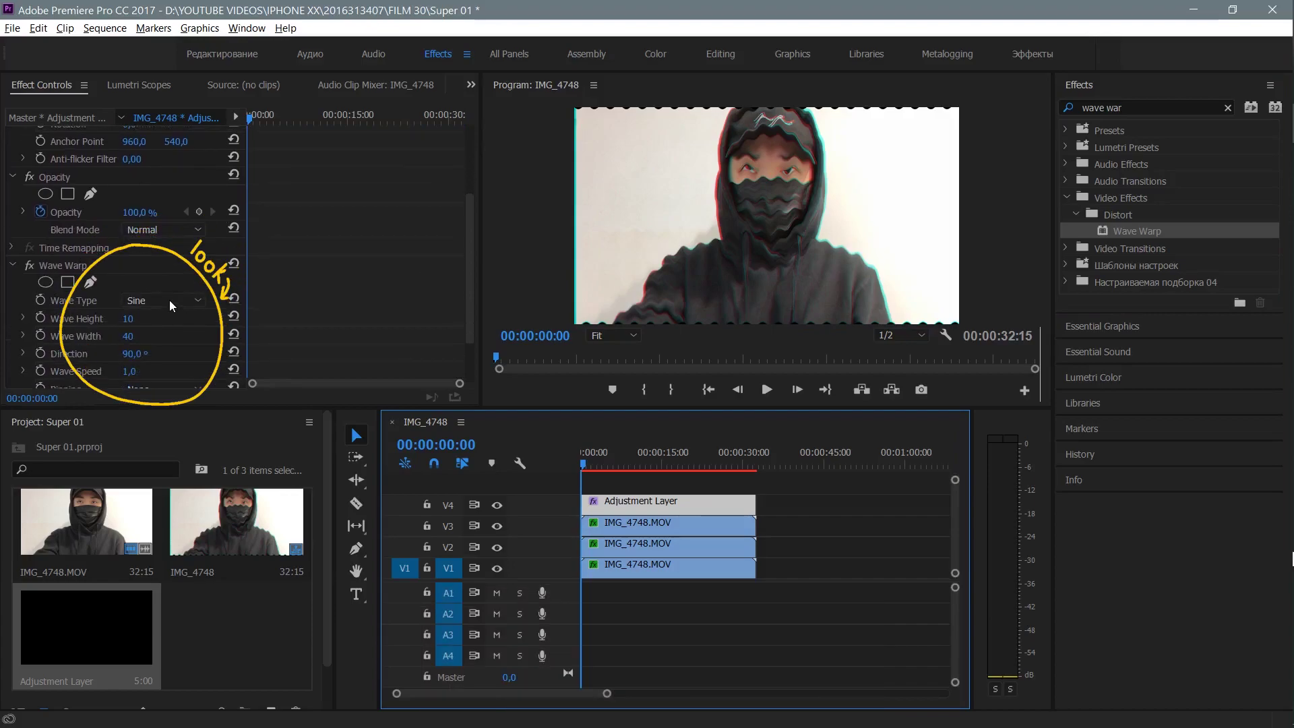
click(168, 300)
click(163, 333)
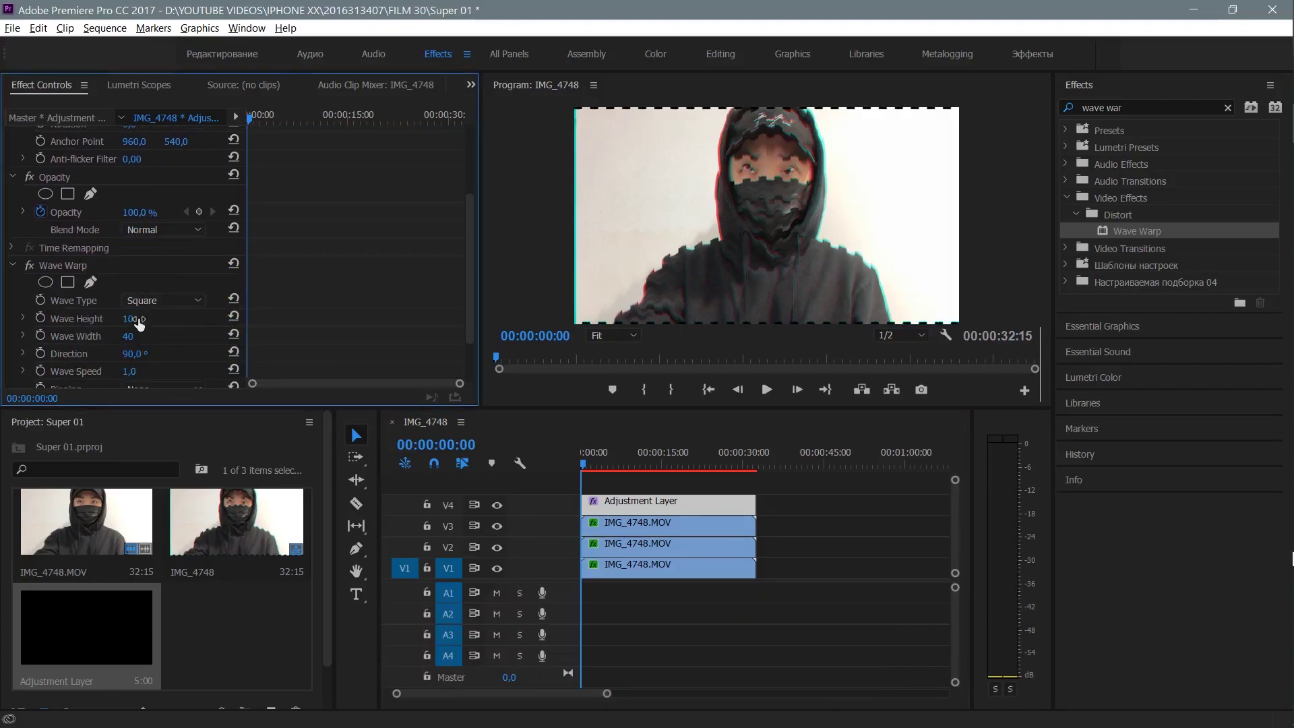
click(143, 332)
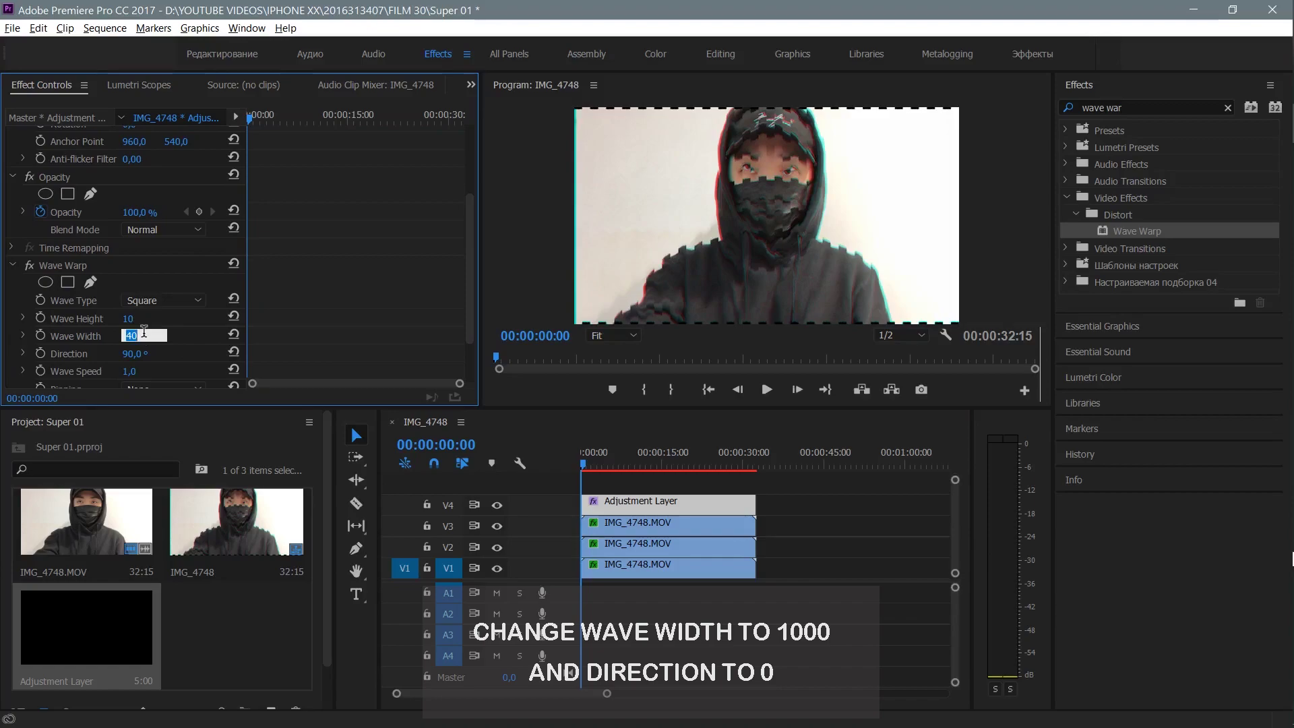
text(10)
text(00)
click(70, 354)
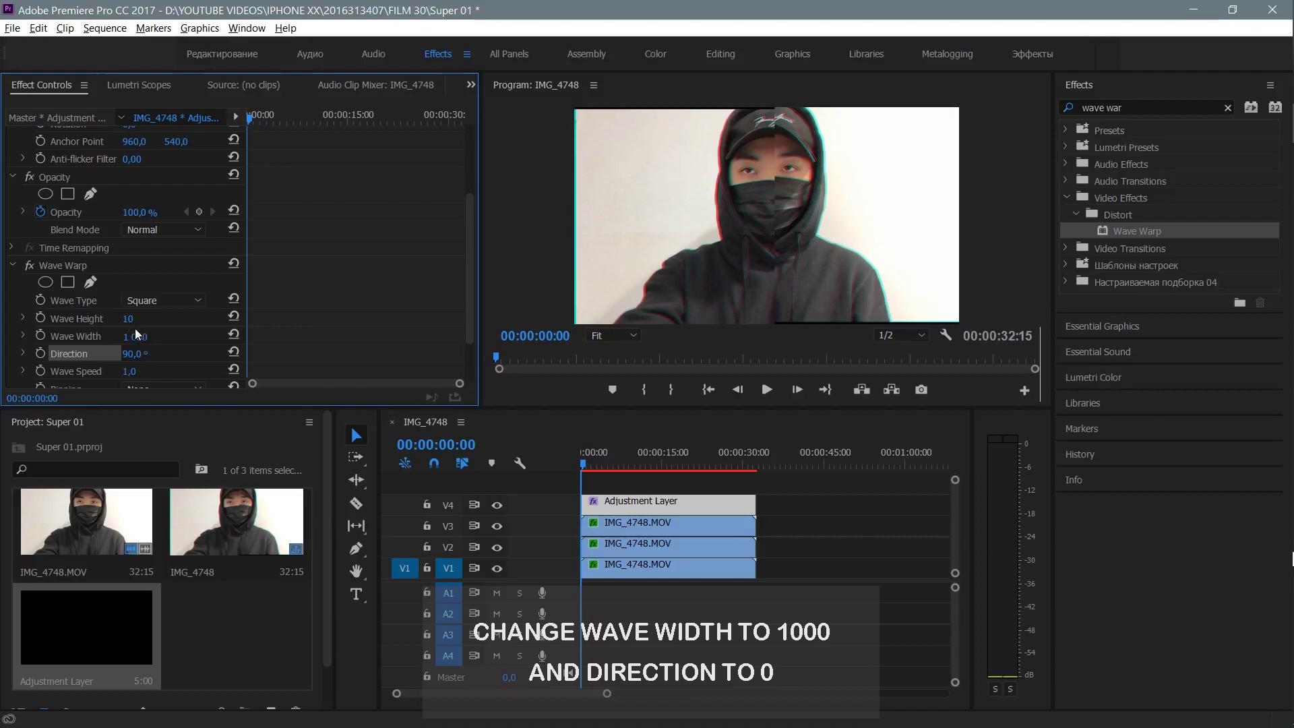
- Set the Wave Warp direction to 0 and the wave speed to -0,1
click(141, 353)
text(0)
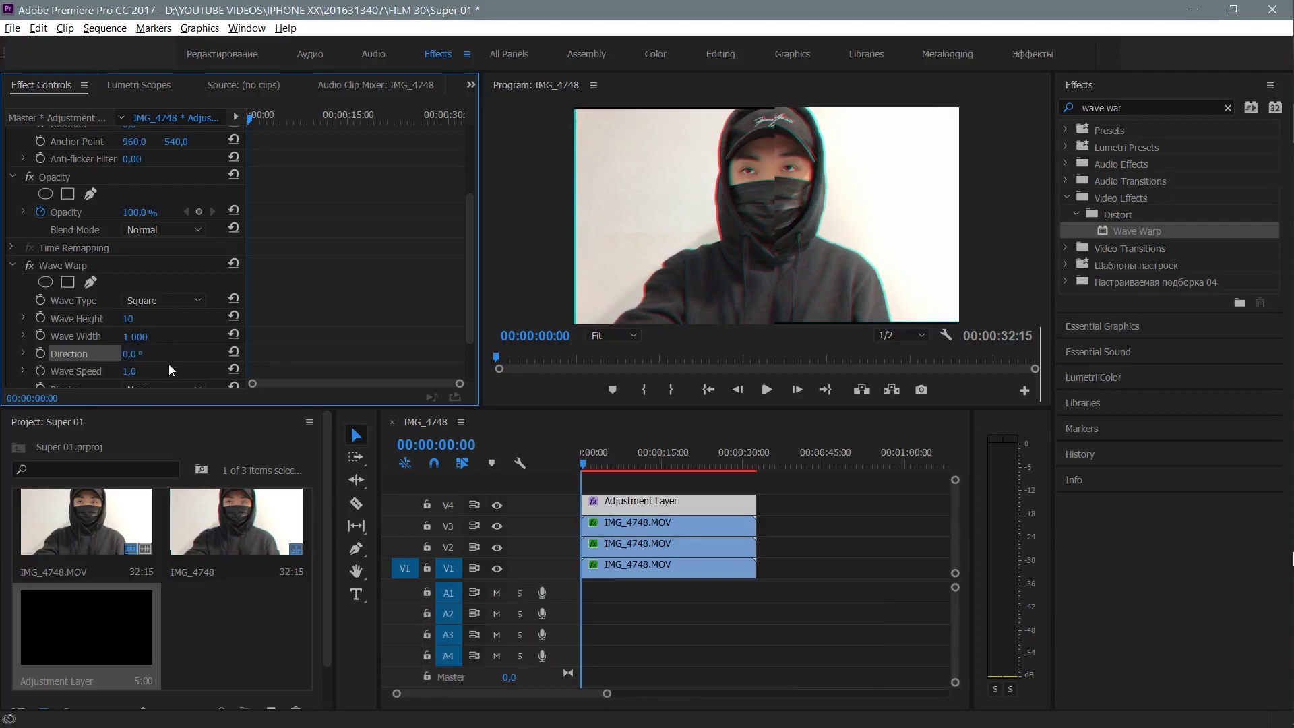
key(Return)
scroll(156, 371, down, 2)
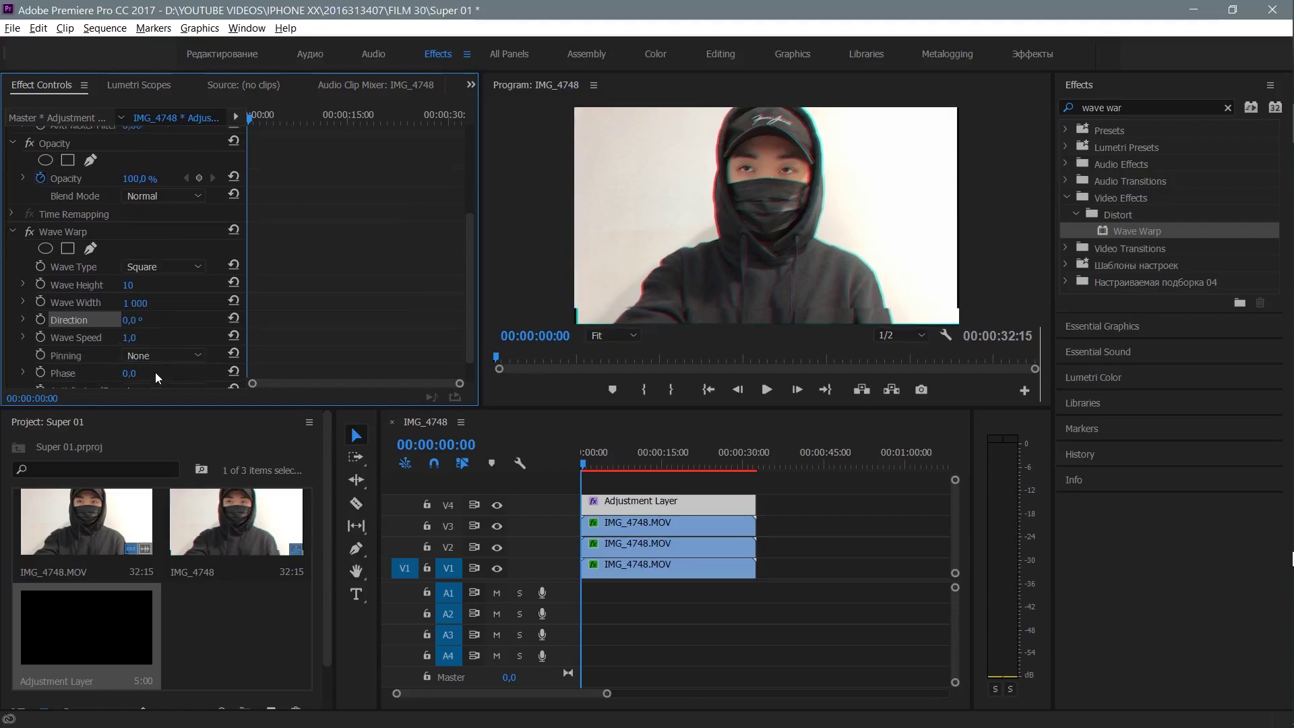
scroll(150, 357, down, 1)
click(144, 306)
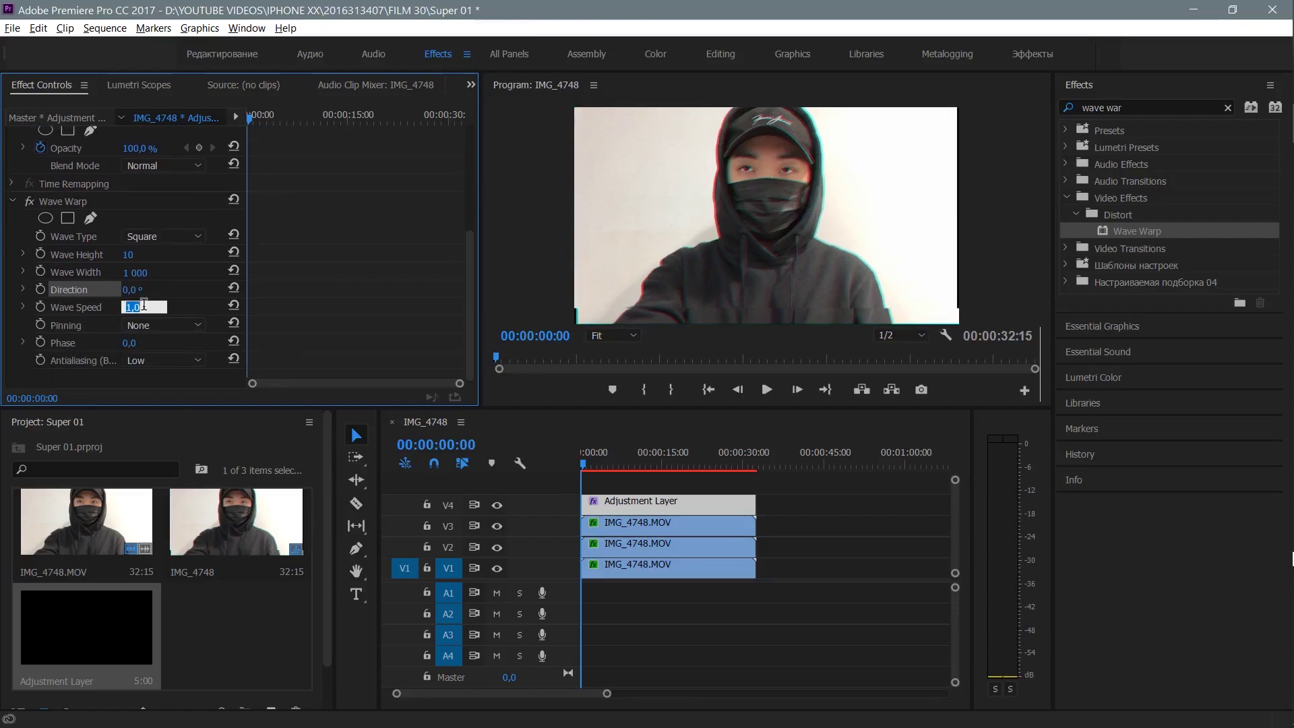
text(-)
text(0,)
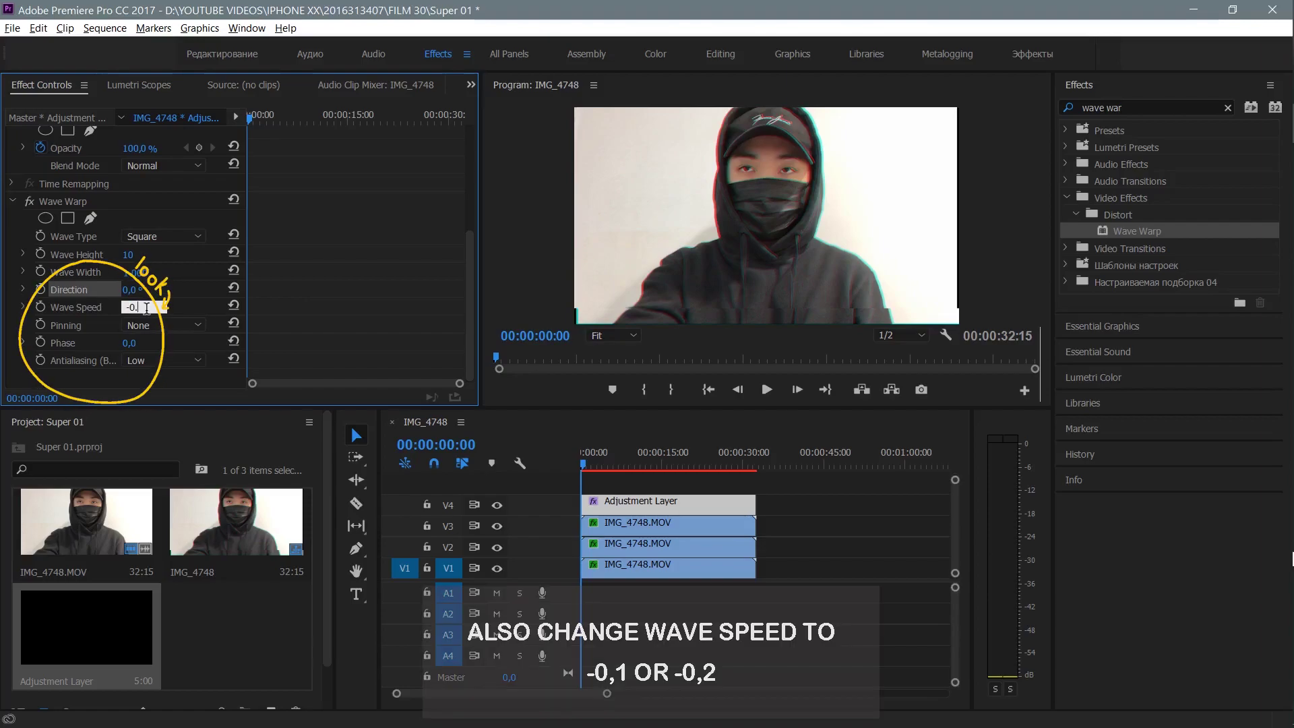
text(1)
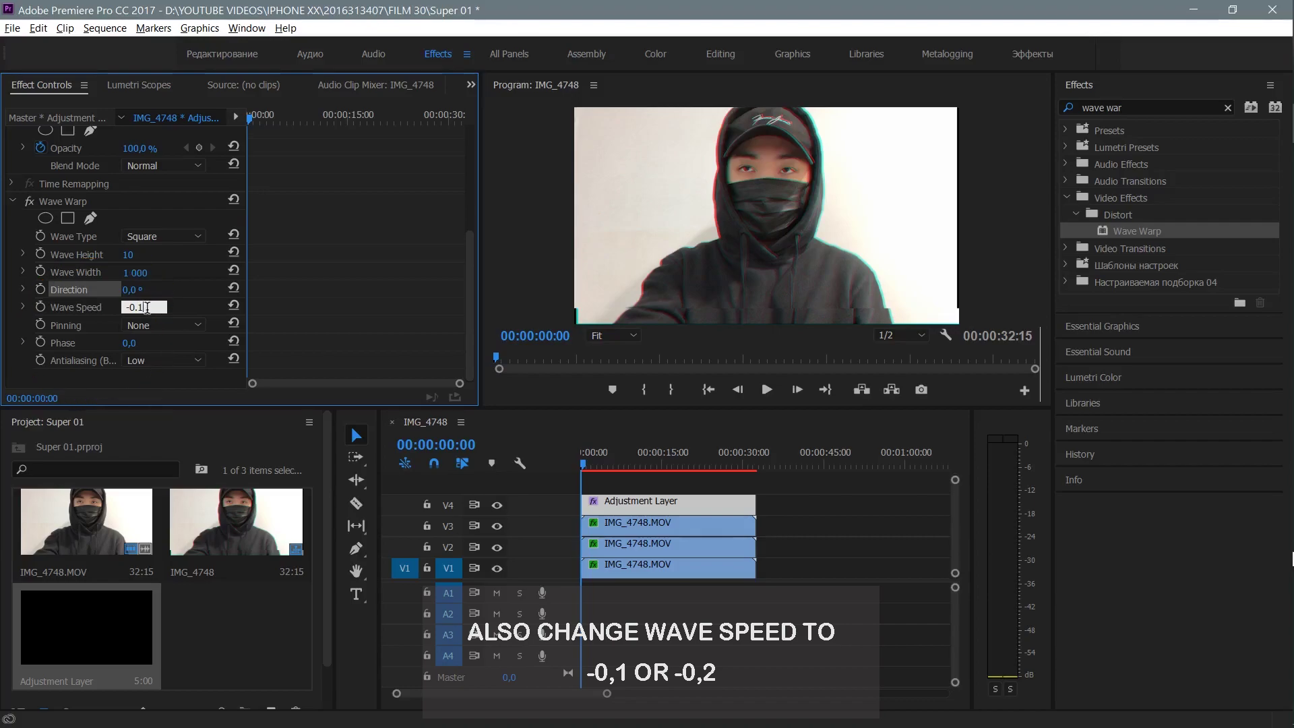
key(Return)
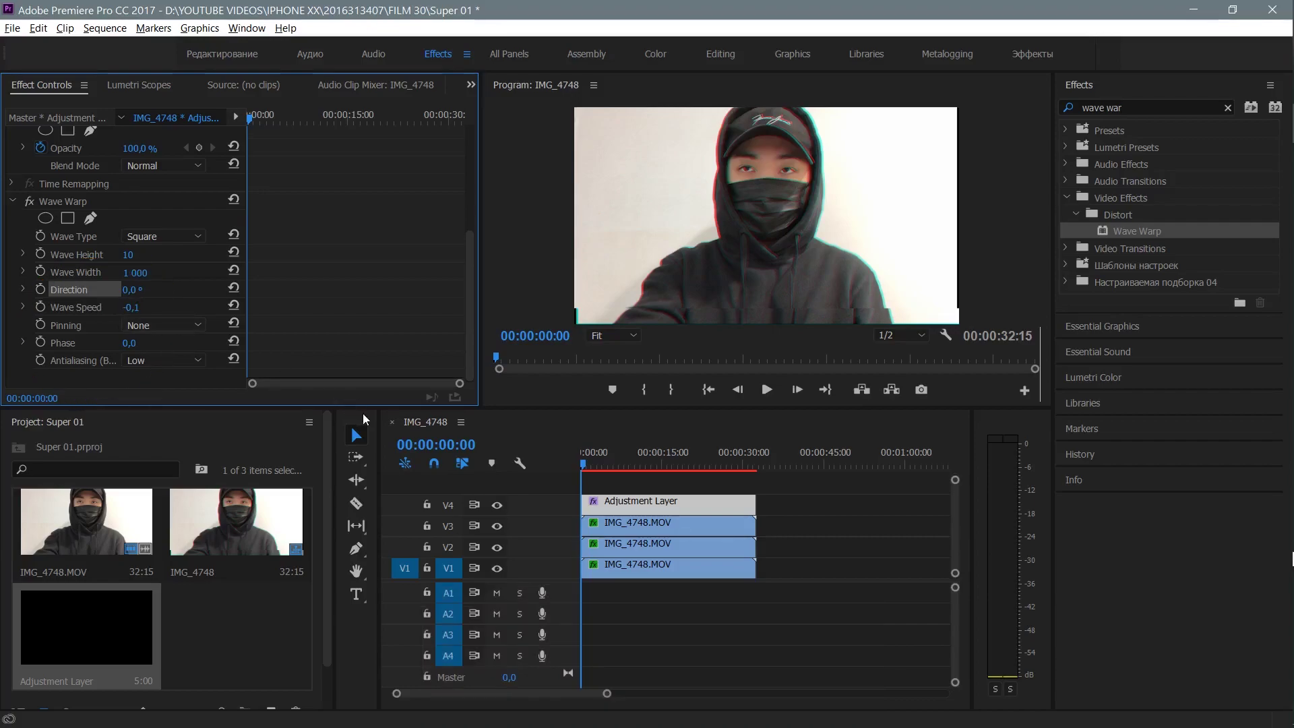
- Play and scrub the sequence to preview the Wave Warp glitch
click(588, 465)
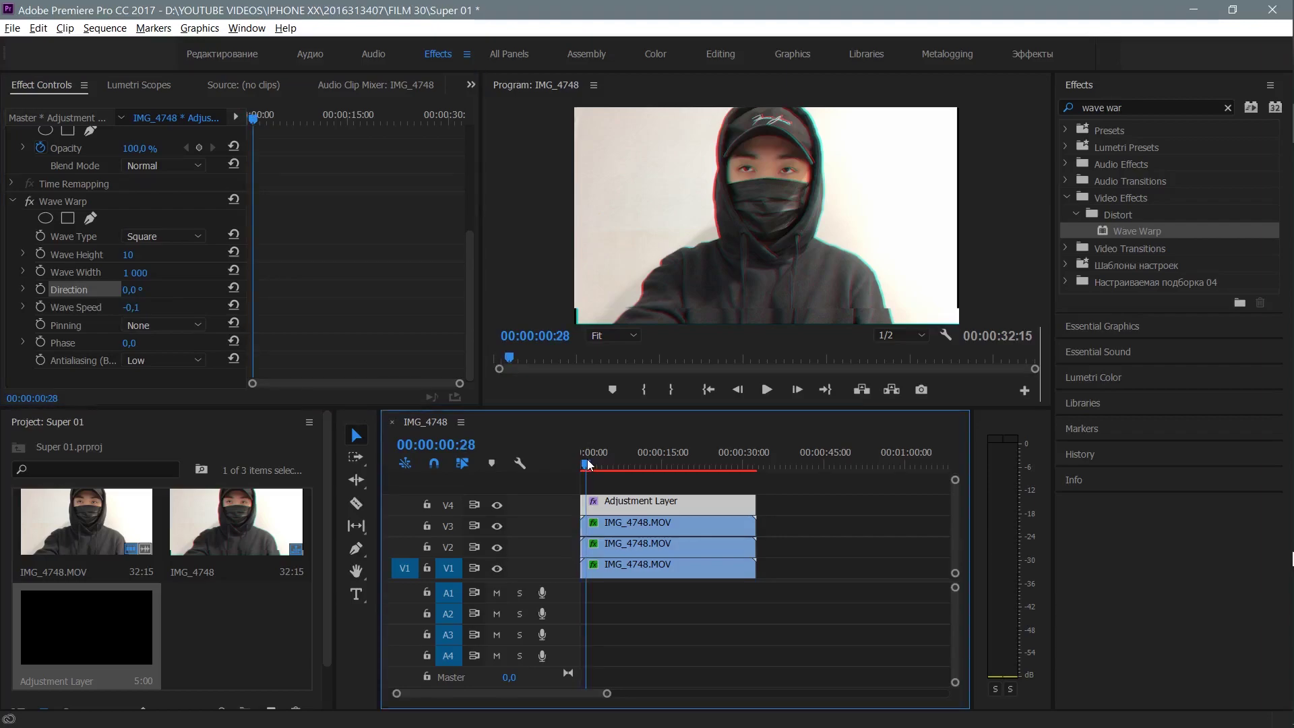
key(space)
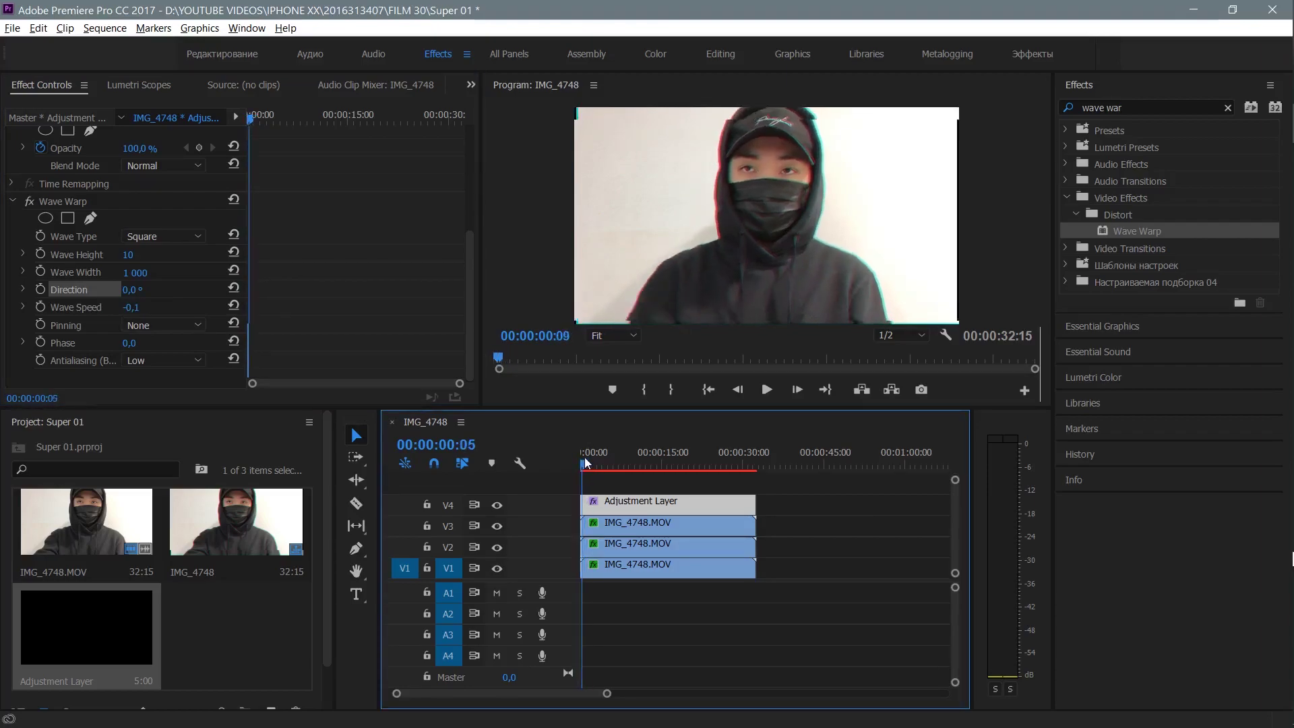
drag(598, 461, 734, 494)
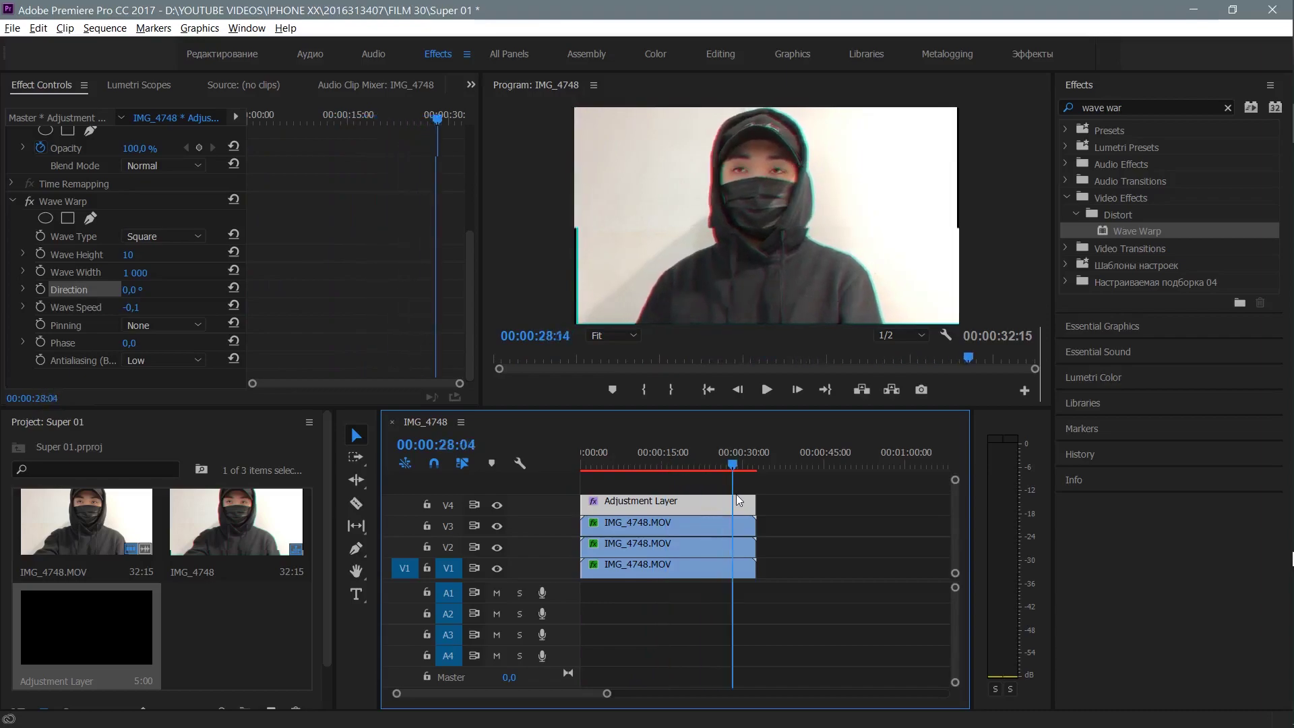
key(Home)
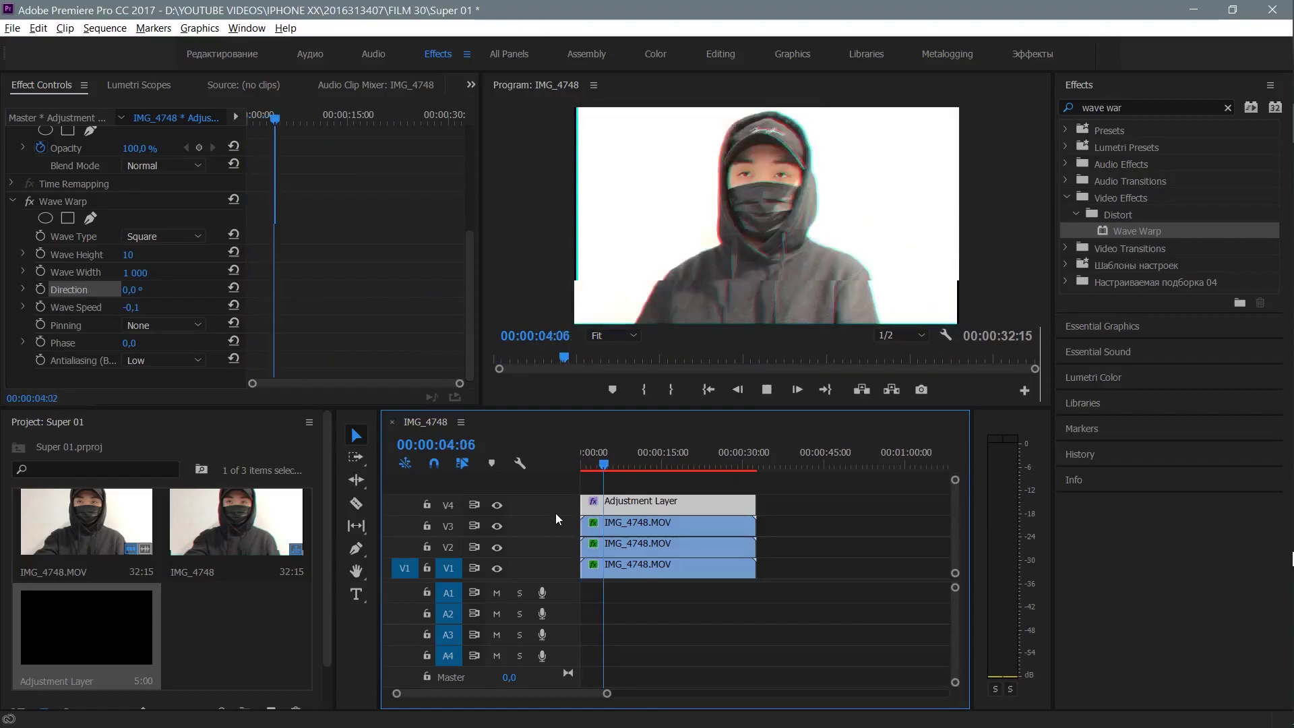
key(space)
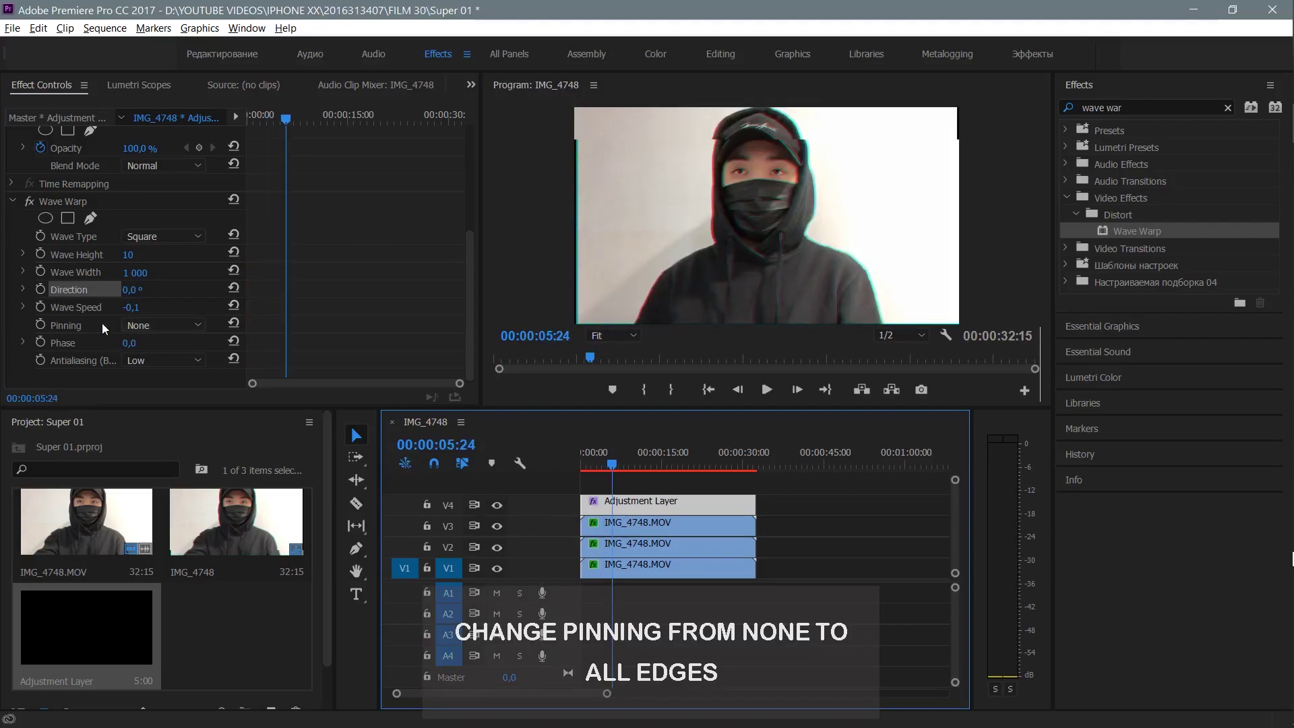
- Set Wave Warp Pinning to All Edges and return the playhead to the start
click(102, 322)
click(155, 323)
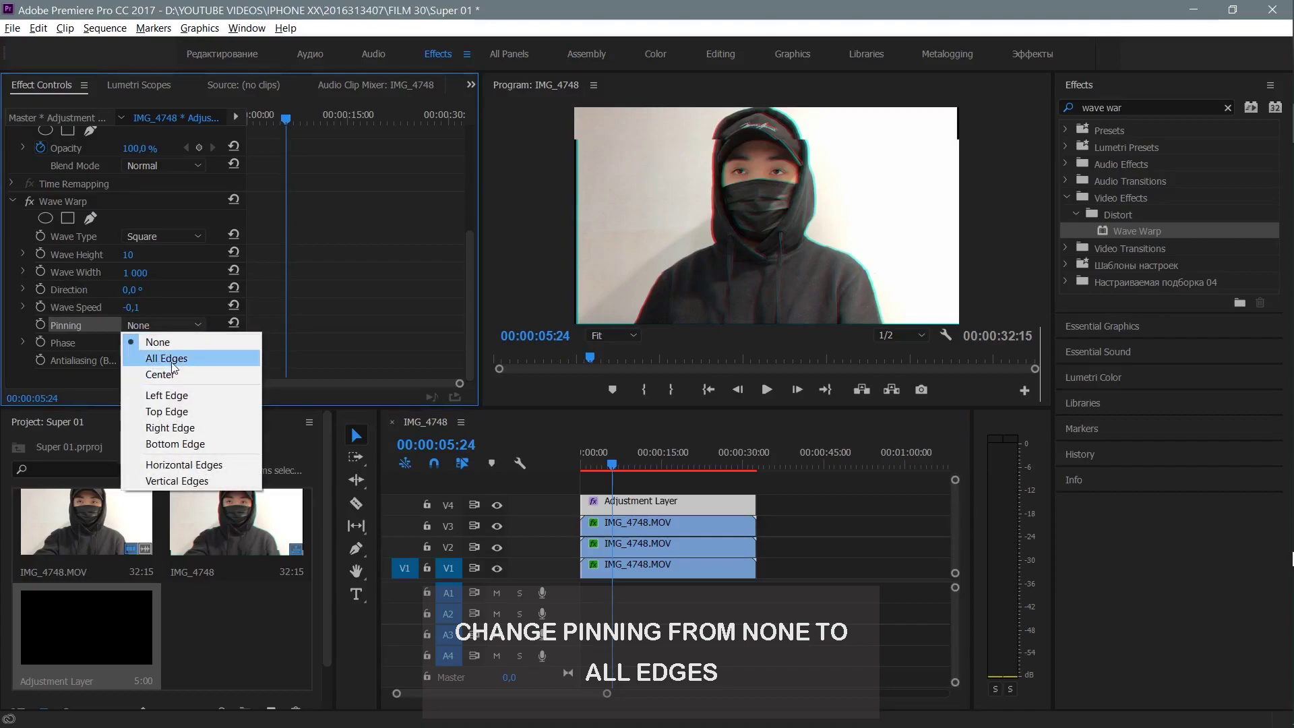
click(168, 359)
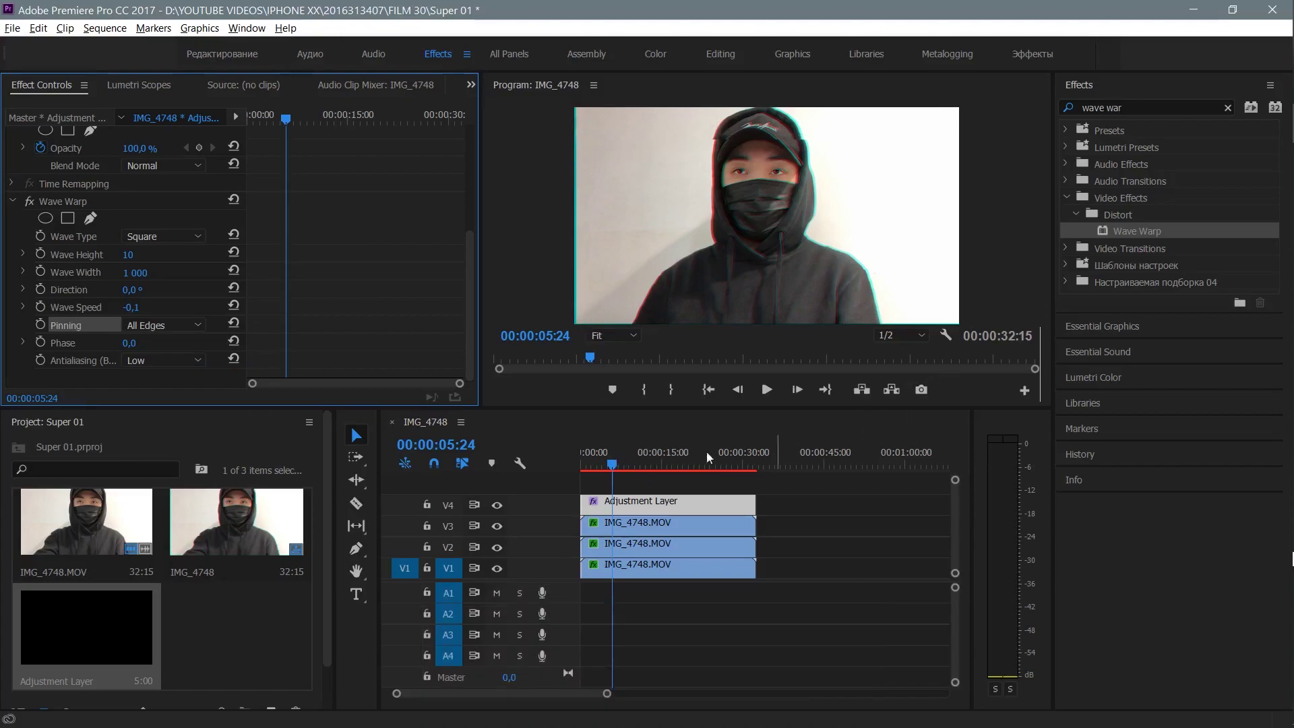
drag(608, 470, 560, 483)
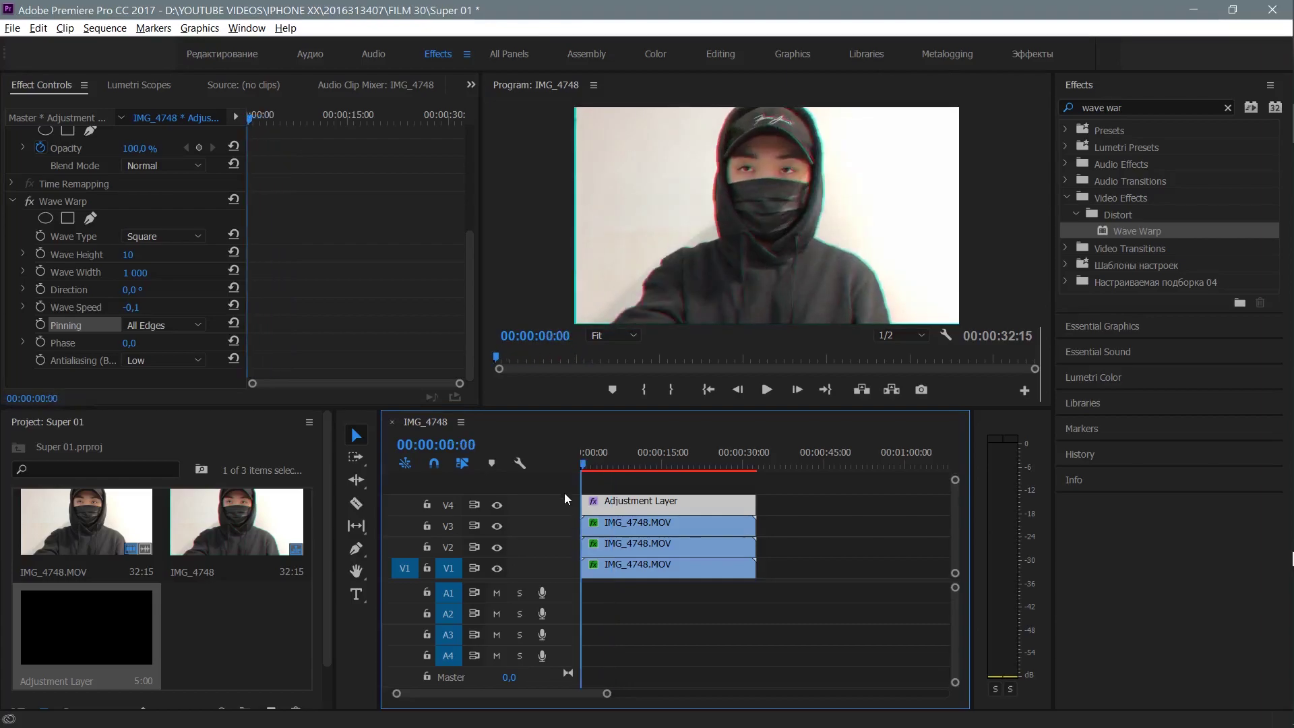
- Preview the pinned warp, then clear the 'wave' search from the Effects panel
key(space)
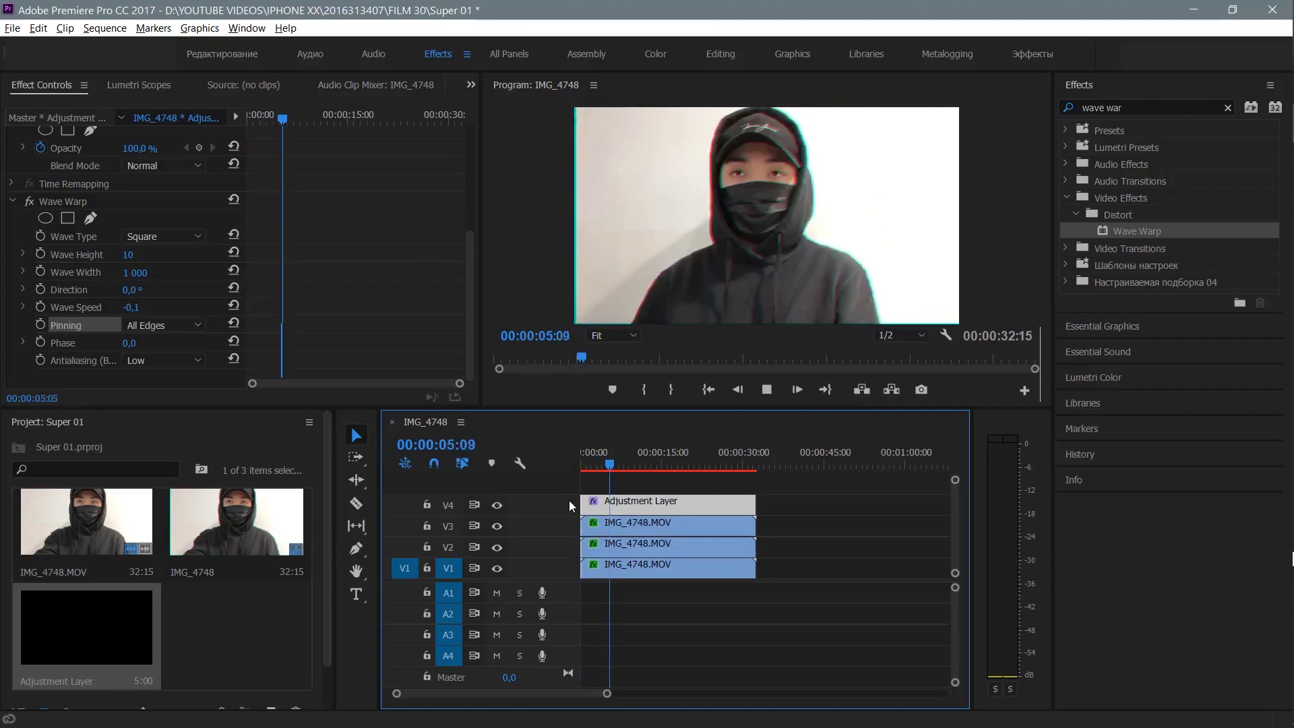
key(space)
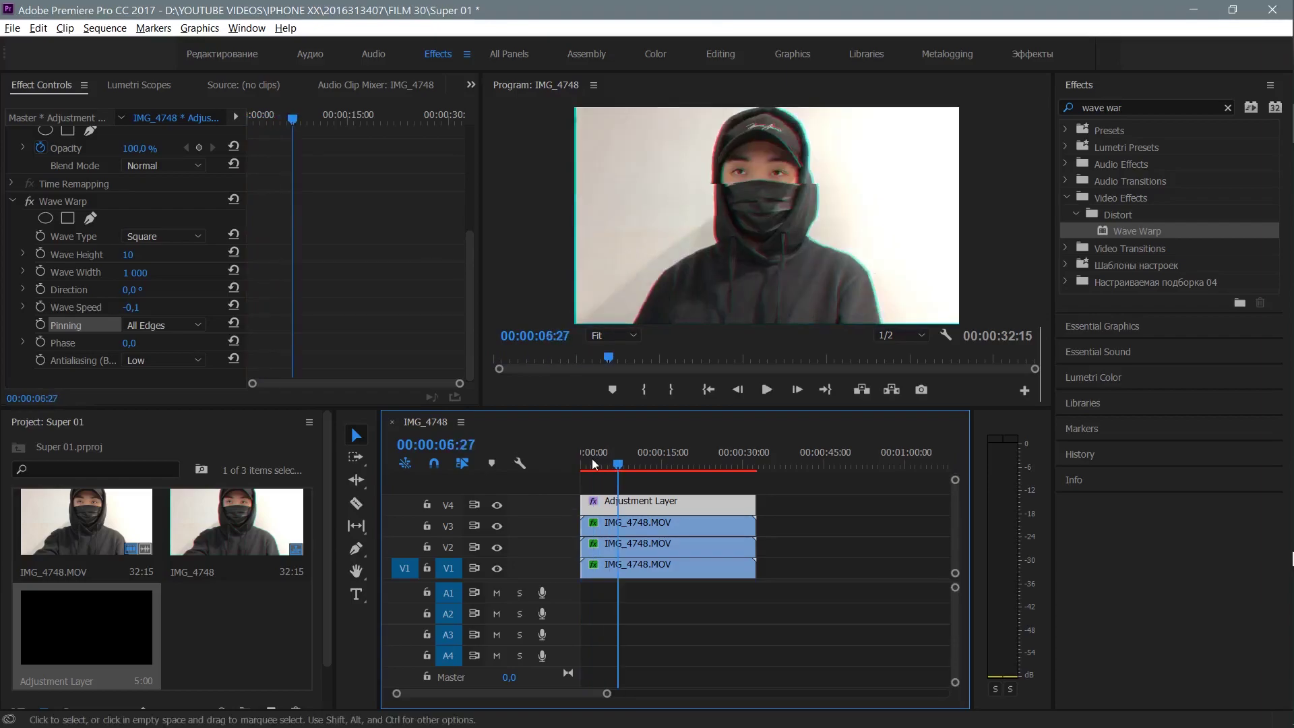
click(1223, 101)
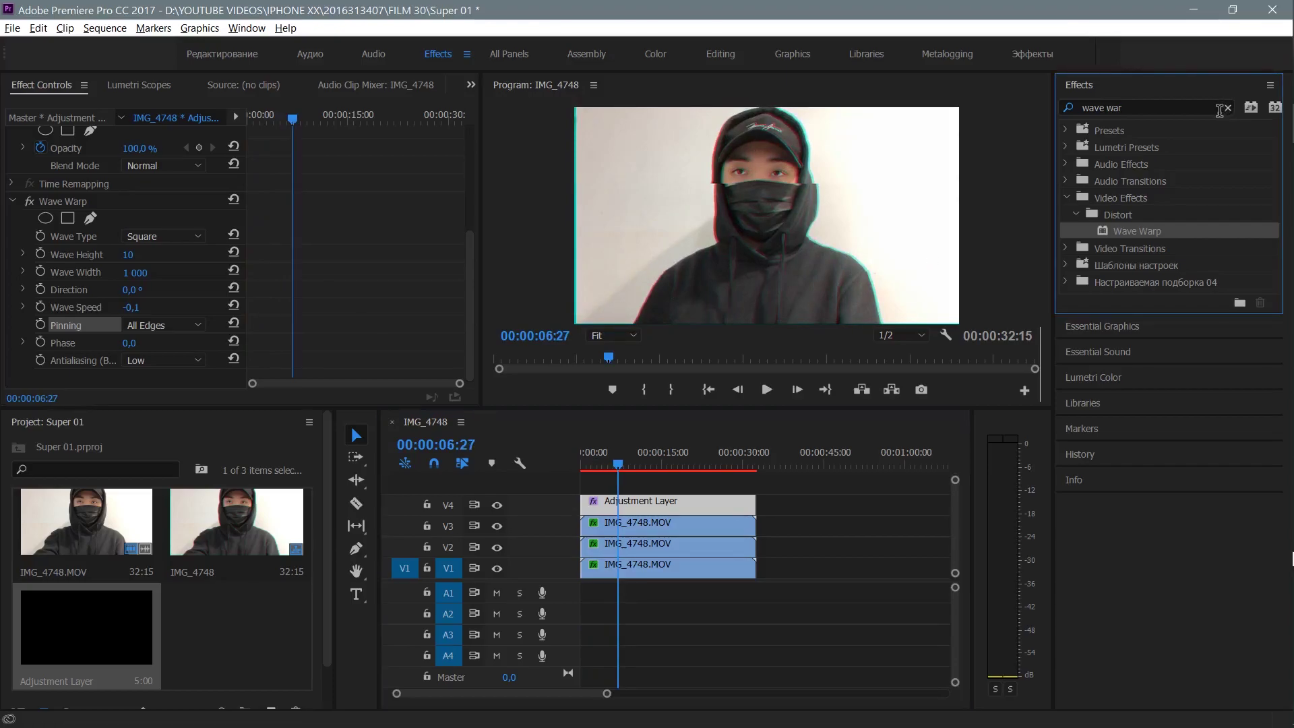
click(1223, 108)
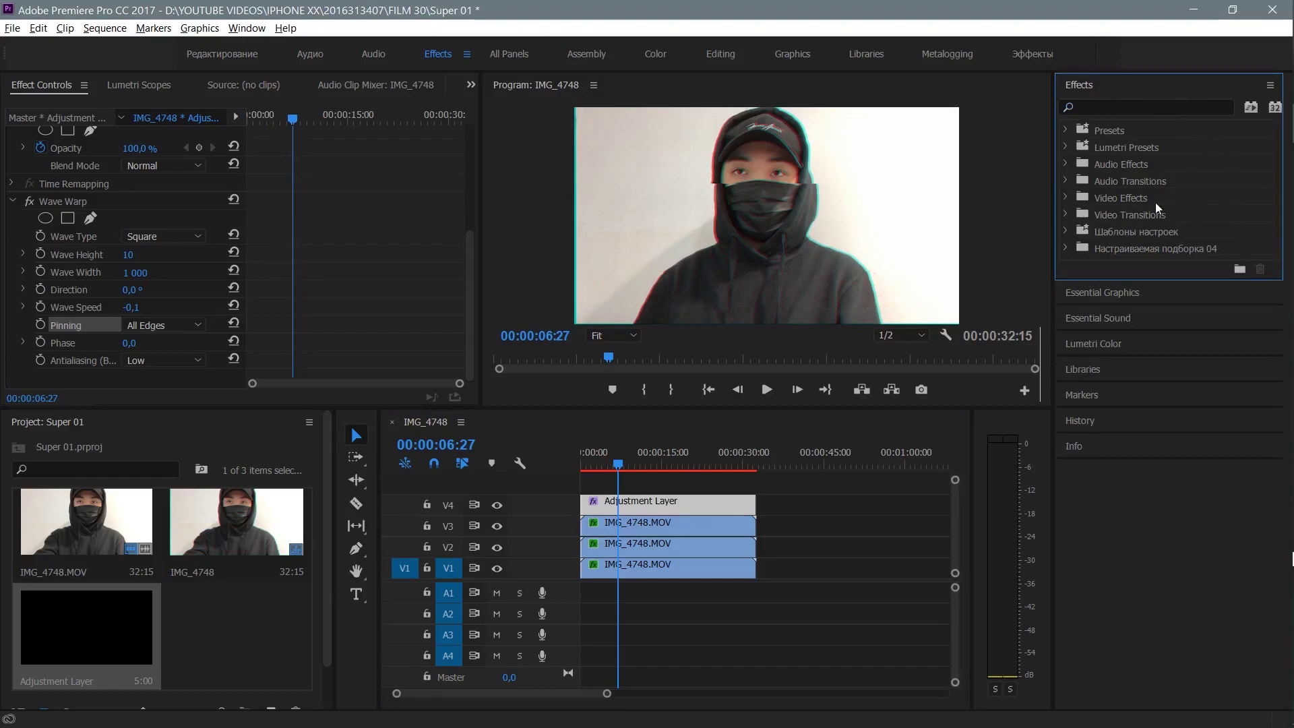
- Search 'noise' and apply the Noise effect to the Adjustment Layer
click(1117, 106)
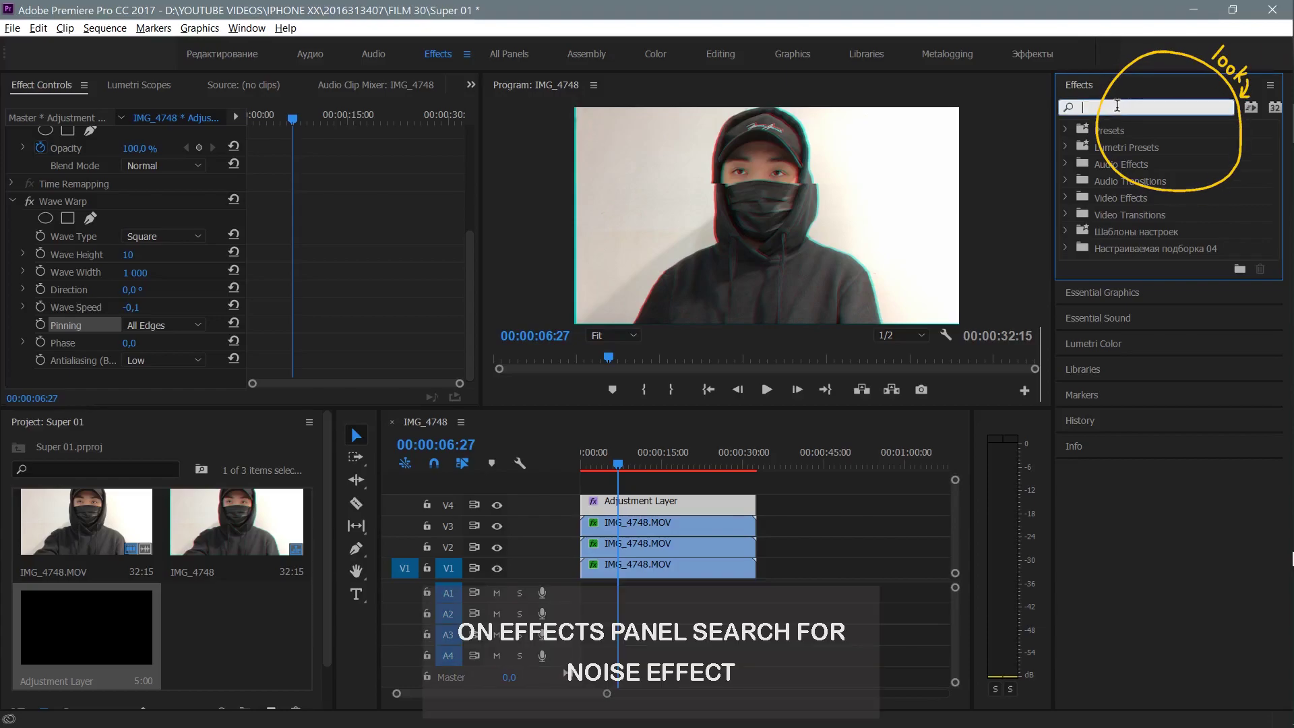
text(noi)
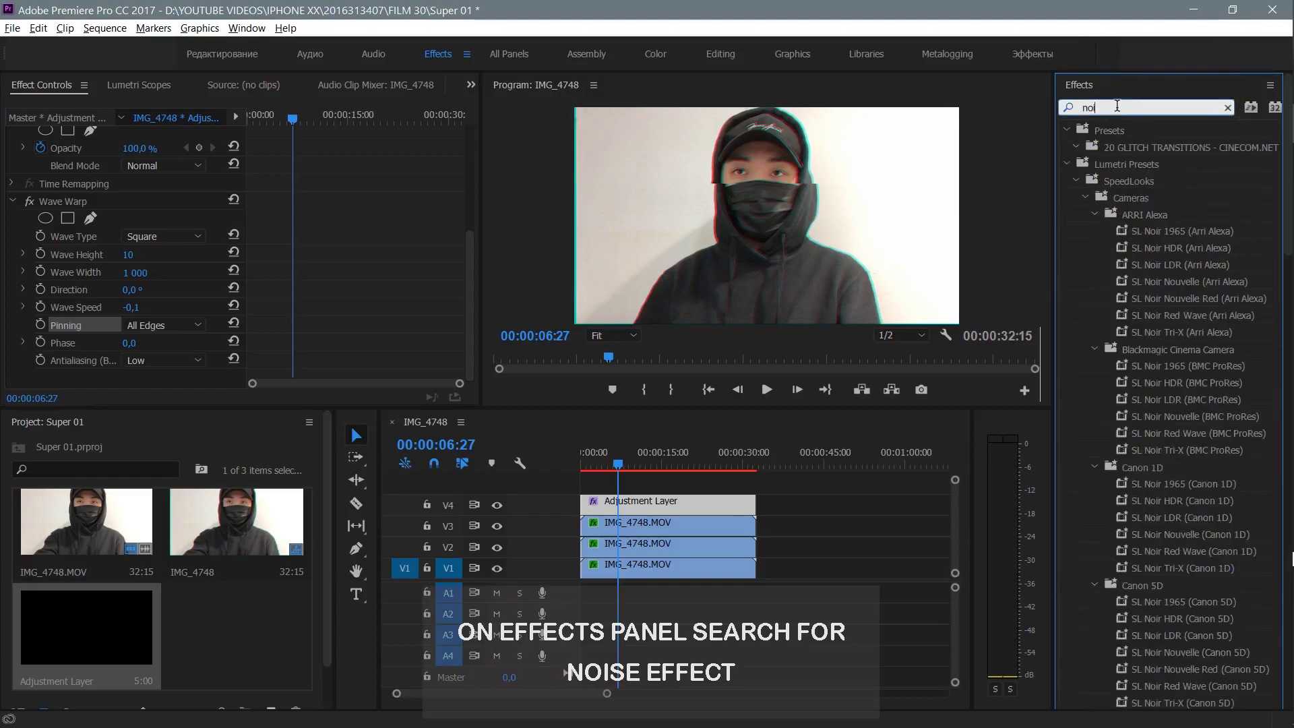
text(s)
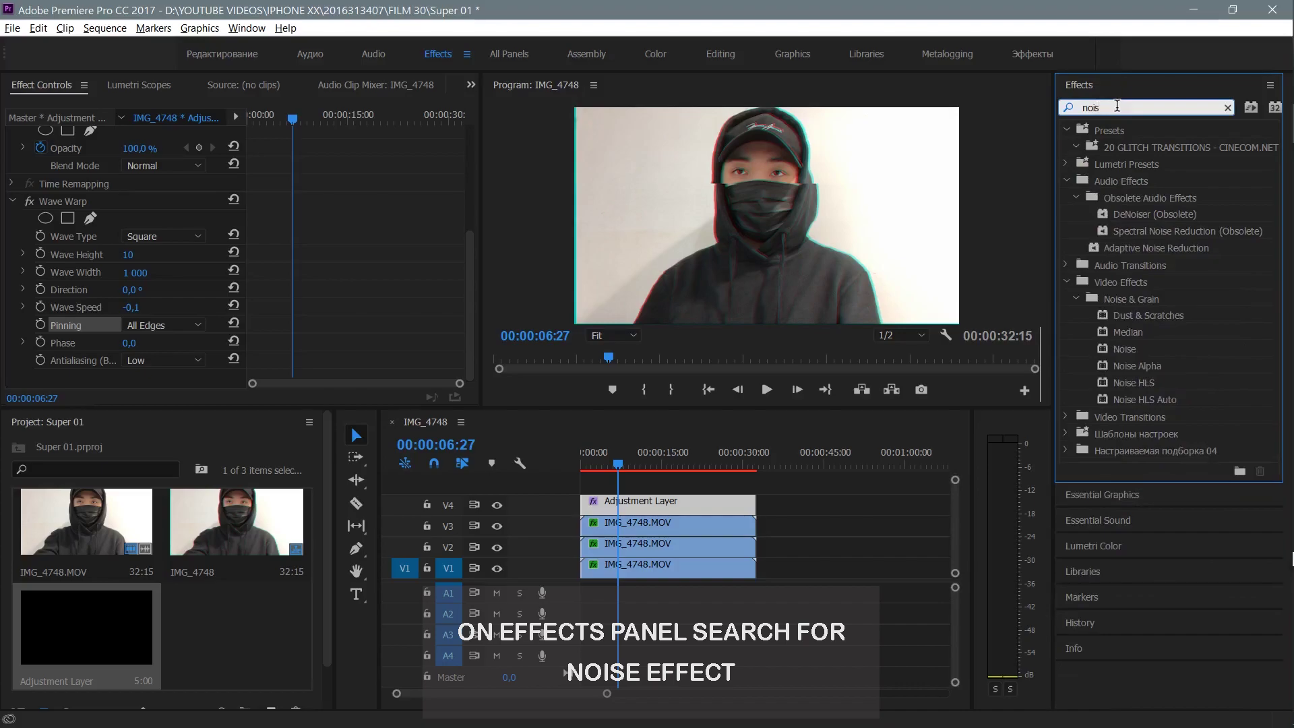
text(e)
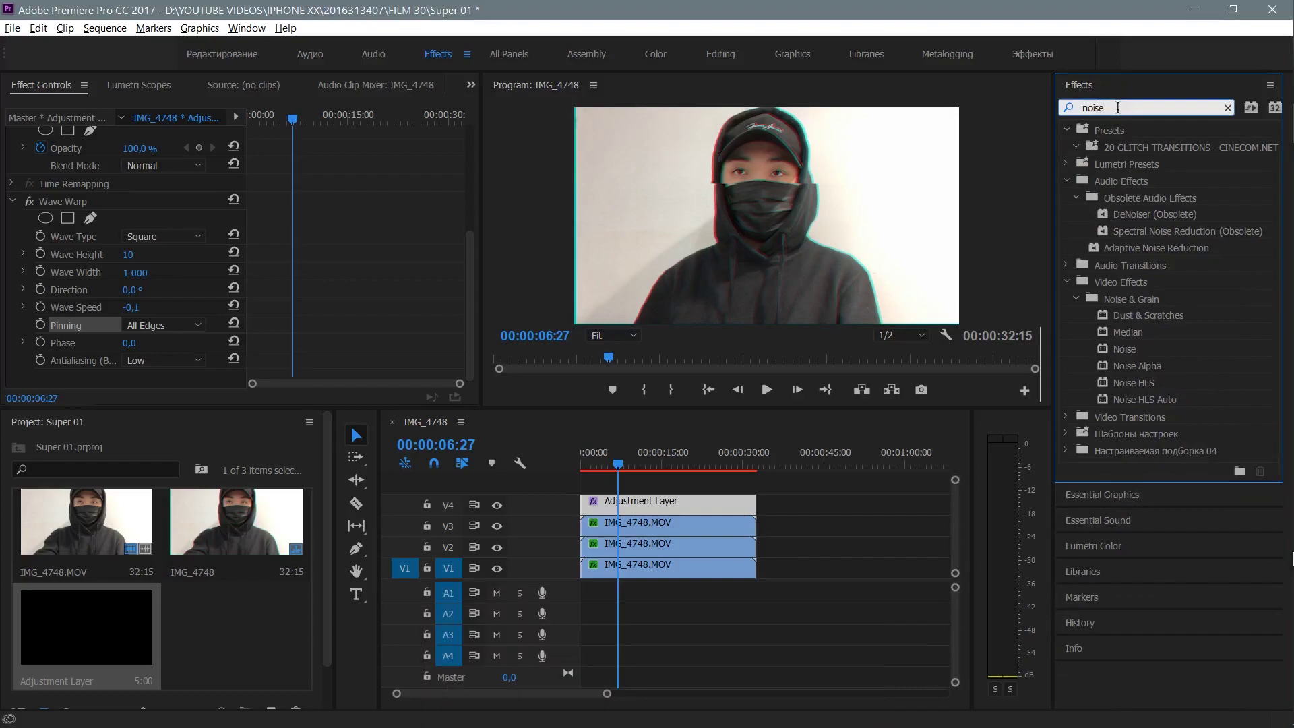
click(1122, 351)
drag(1142, 351, 683, 505)
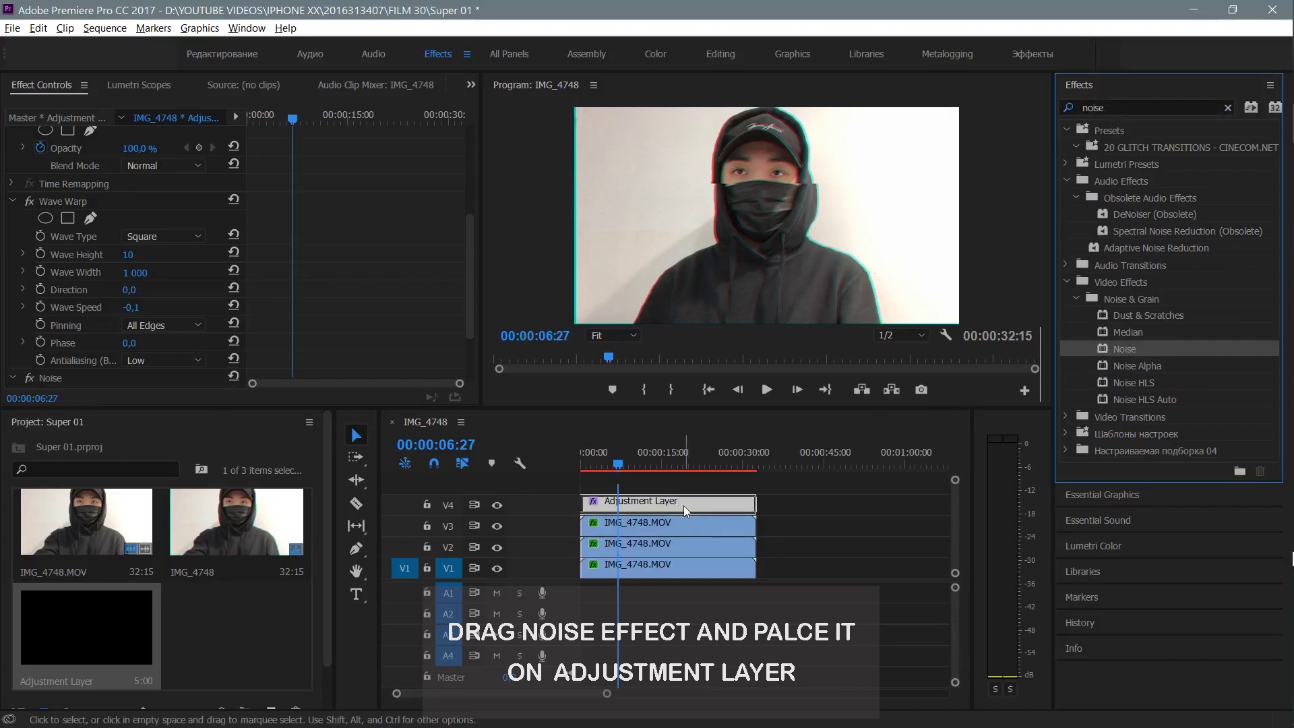
- Set the Noise effect's Amount of Noise to 10 %
scroll(95, 216, down, 1)
scroll(95, 216, down, 2)
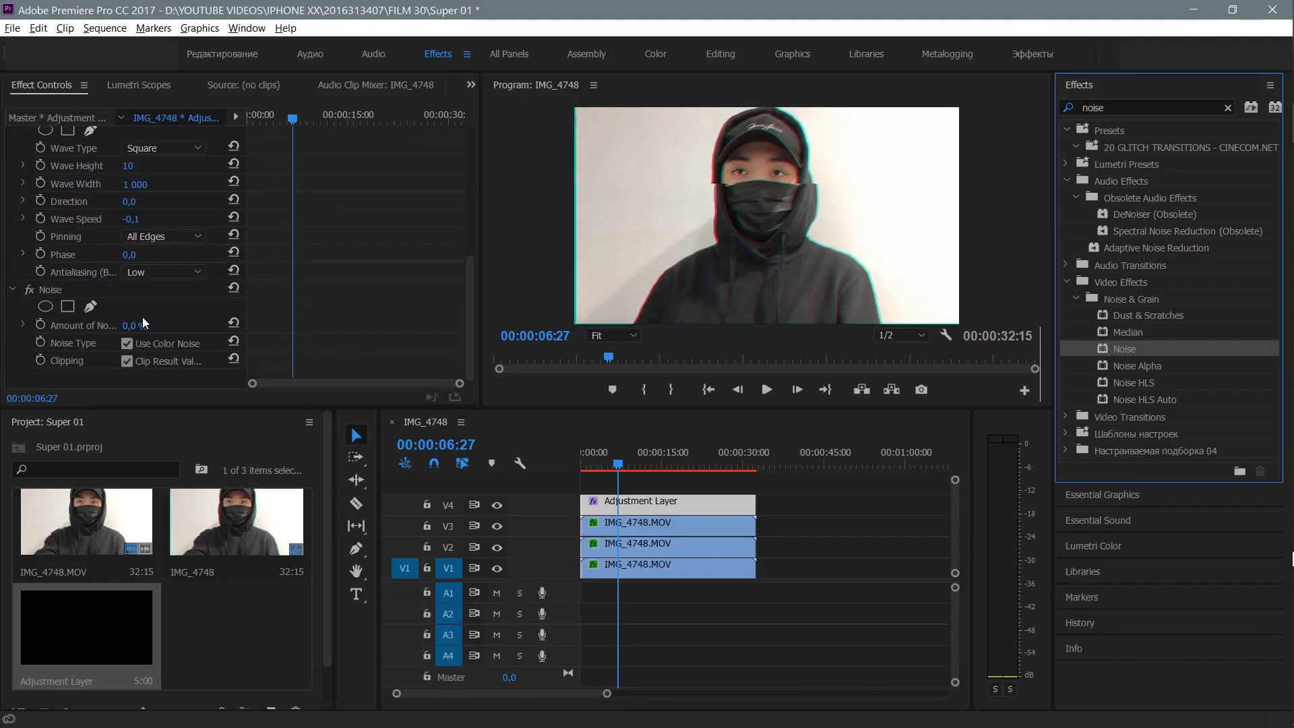
click(94, 329)
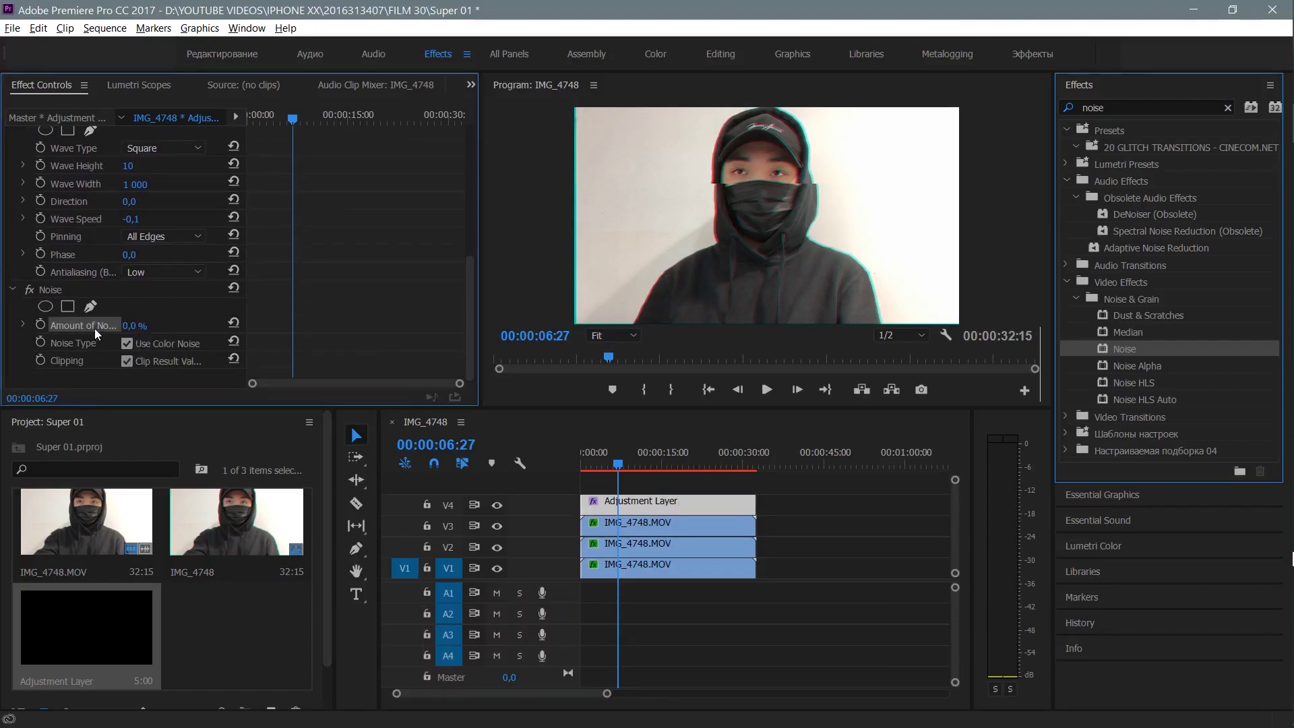
click(125, 325)
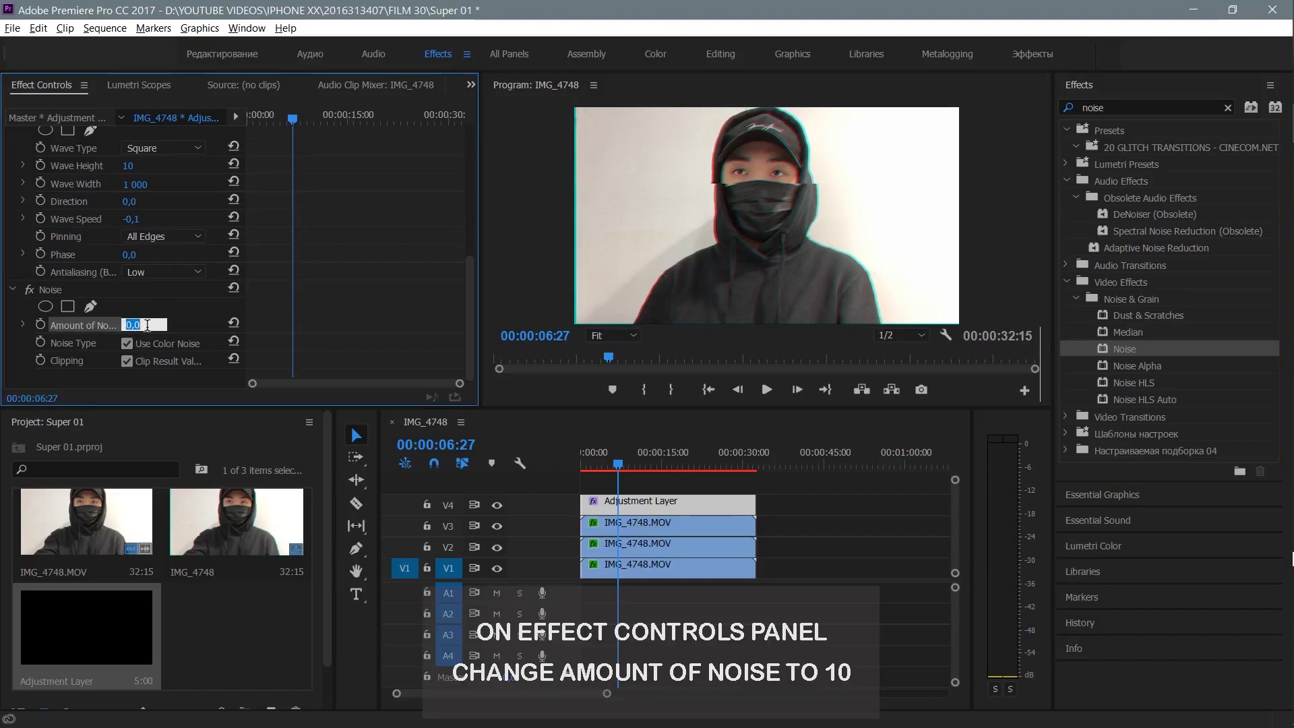
text(1)
text(0)
key(Return)
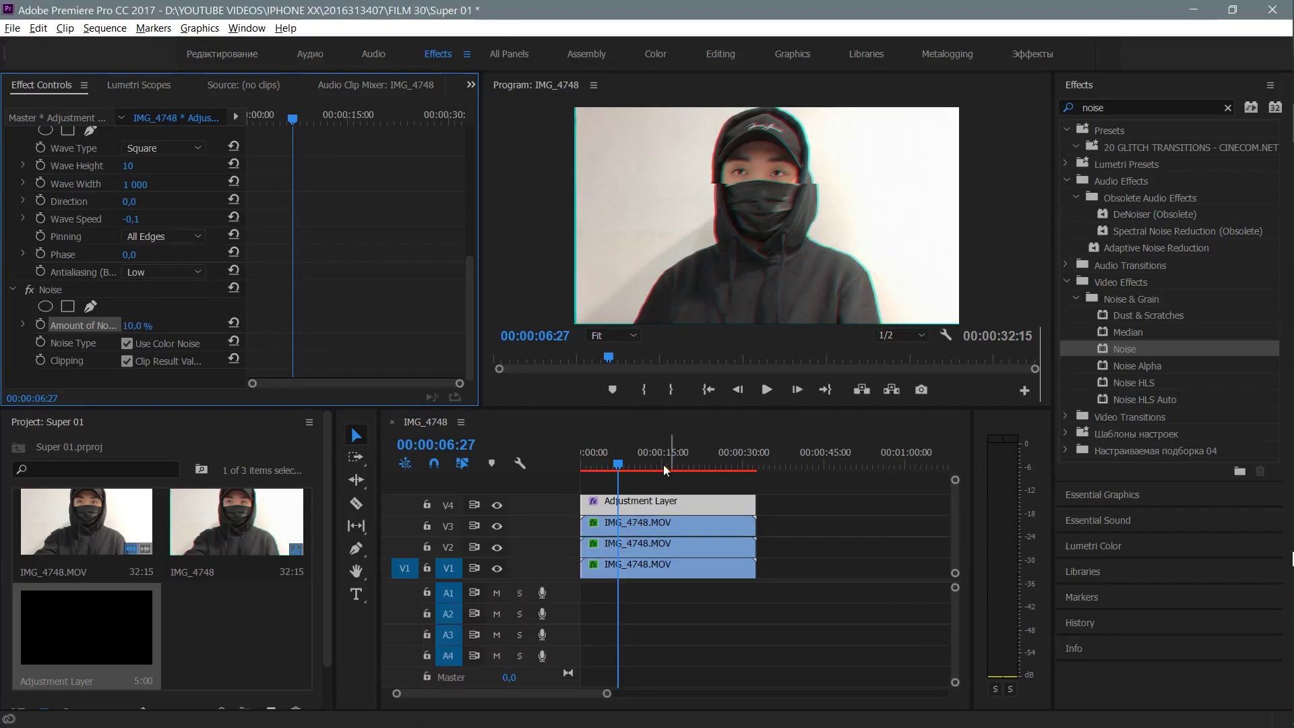
click(621, 470)
mouse_move(622, 469)
mouse_down()
mouse_move(721, 469)
mouse_move(582, 466)
mouse_up()
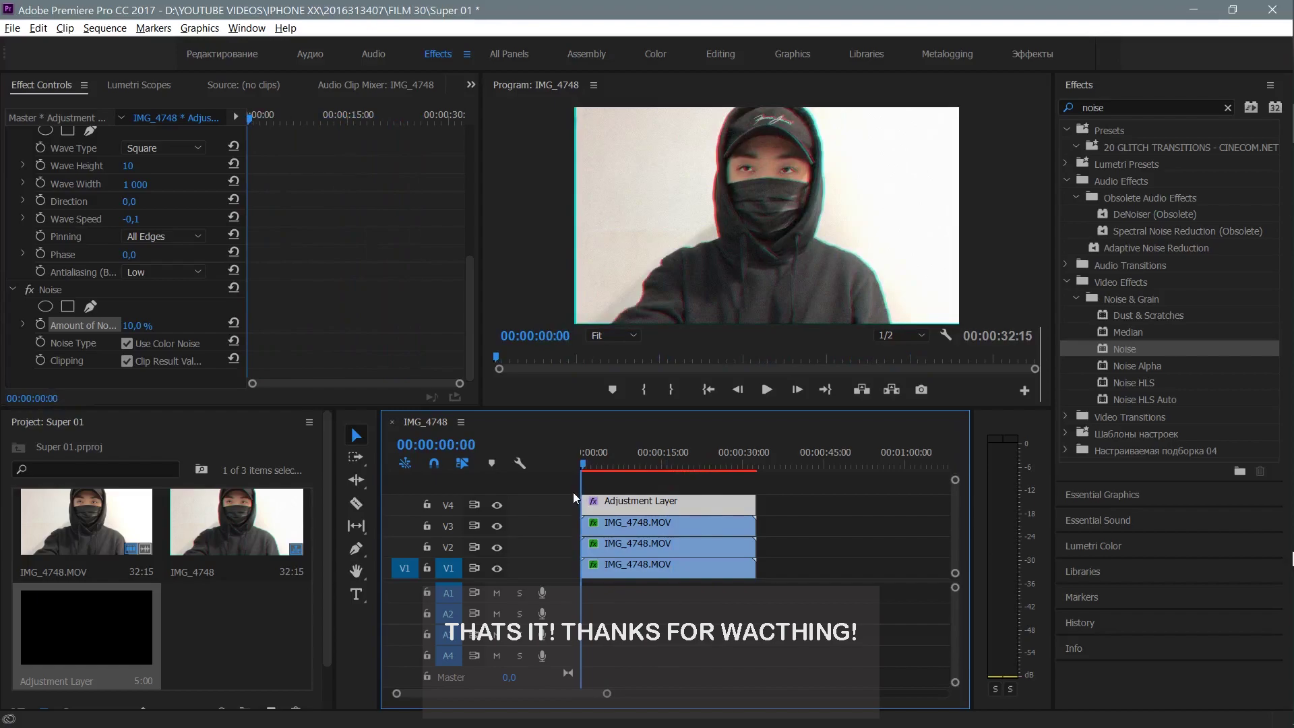
key(space)
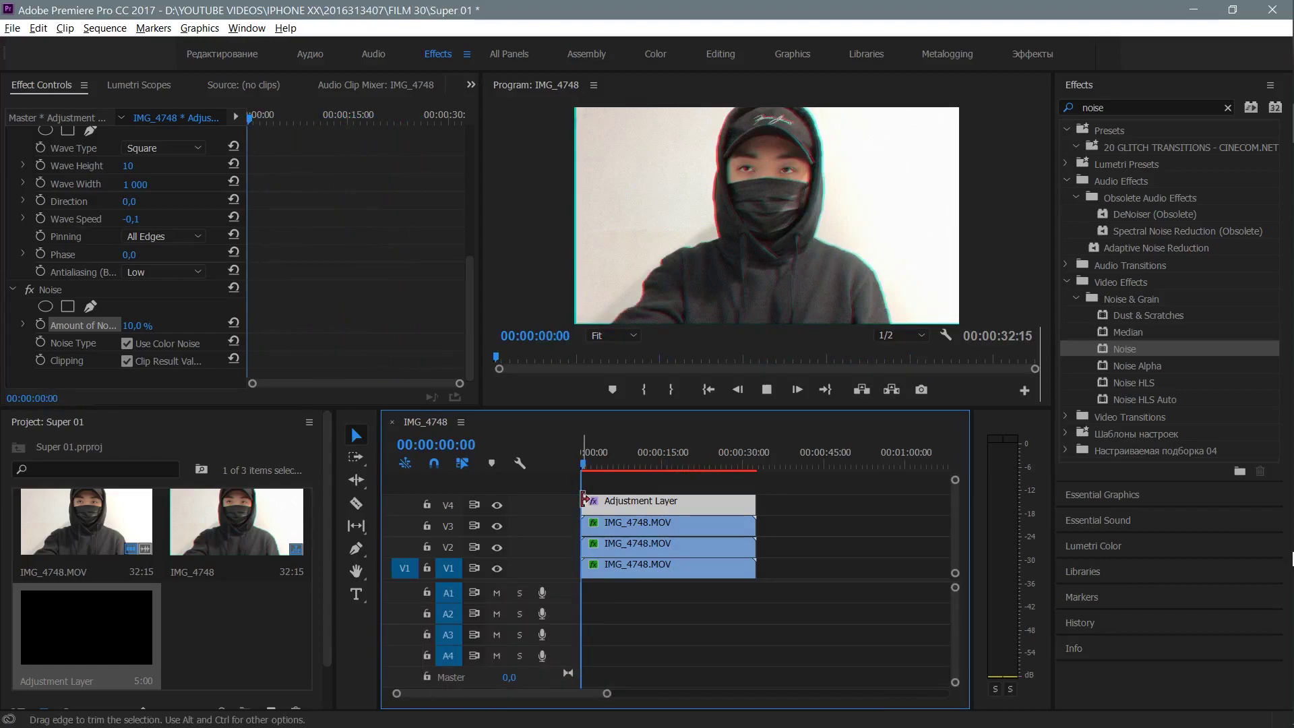